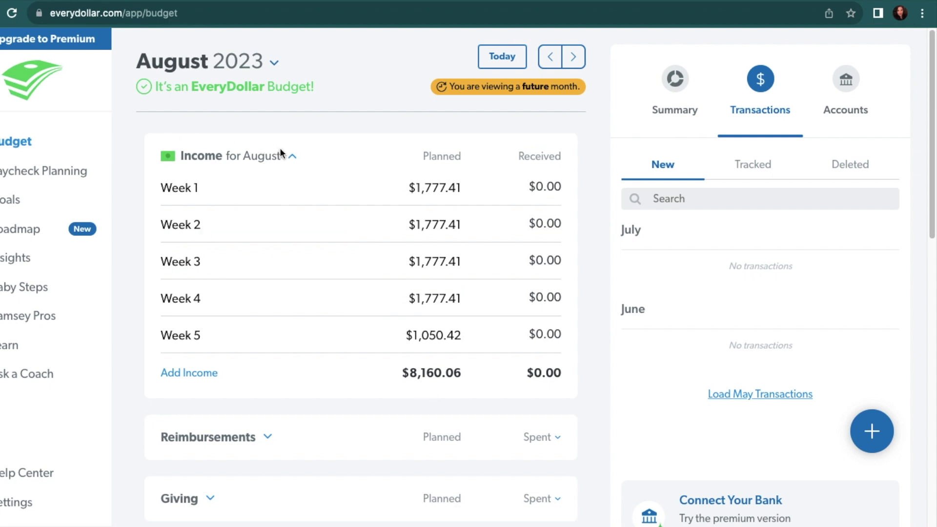
Step: Collapse the Income group and review the details of each fund in the Reimbursements group of the August 2023 budget
{"action": "left_click", "coordinate": [290, 158]}
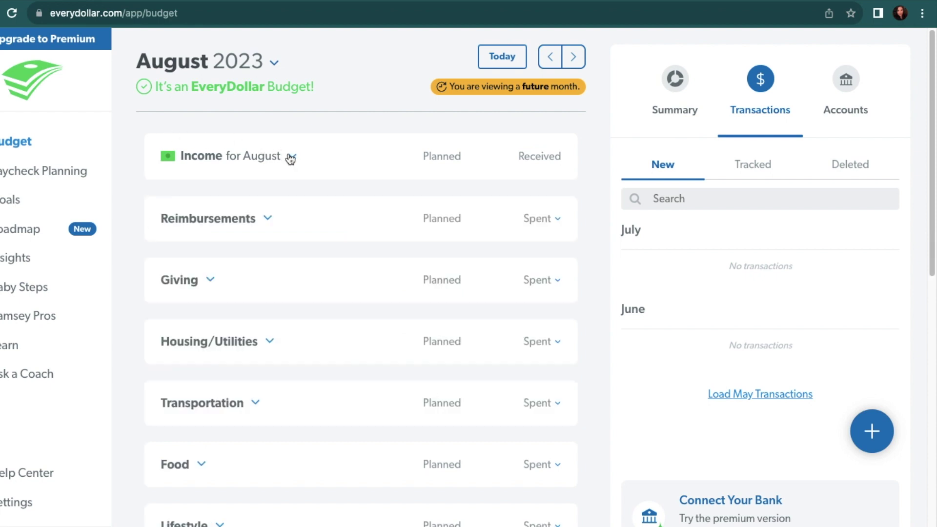
{"action": "left_click", "coordinate": [268, 219]}
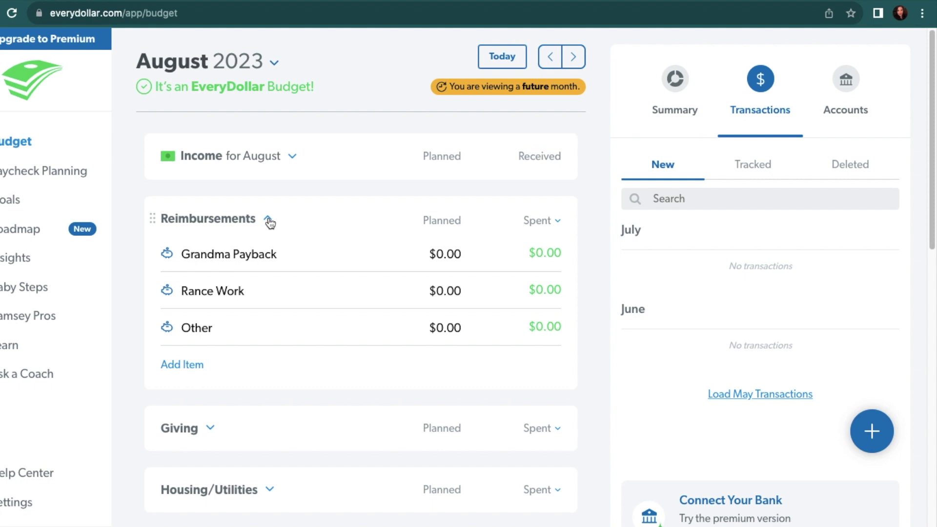
{"action": "left_click", "coordinate": [296, 252]}
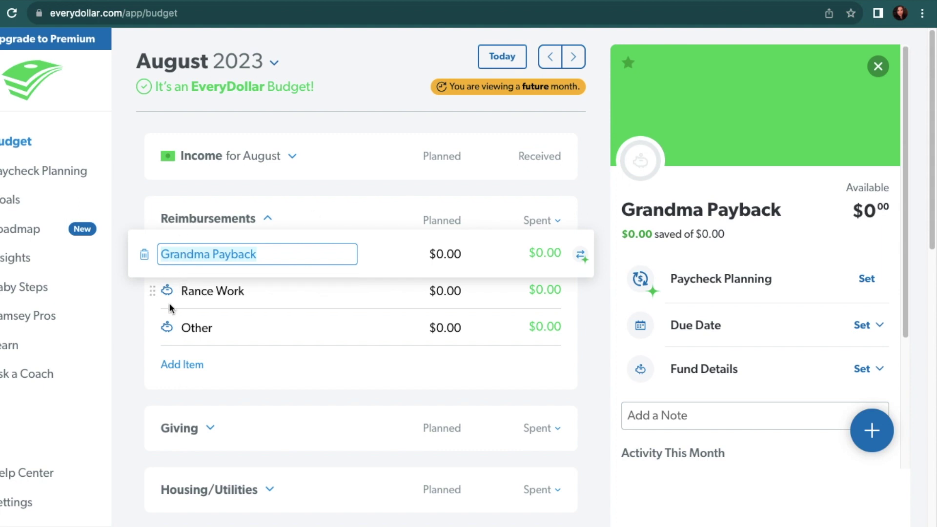
{"action": "left_click_drag", "start_coordinate": [151, 292], "coordinate": [146, 251]}
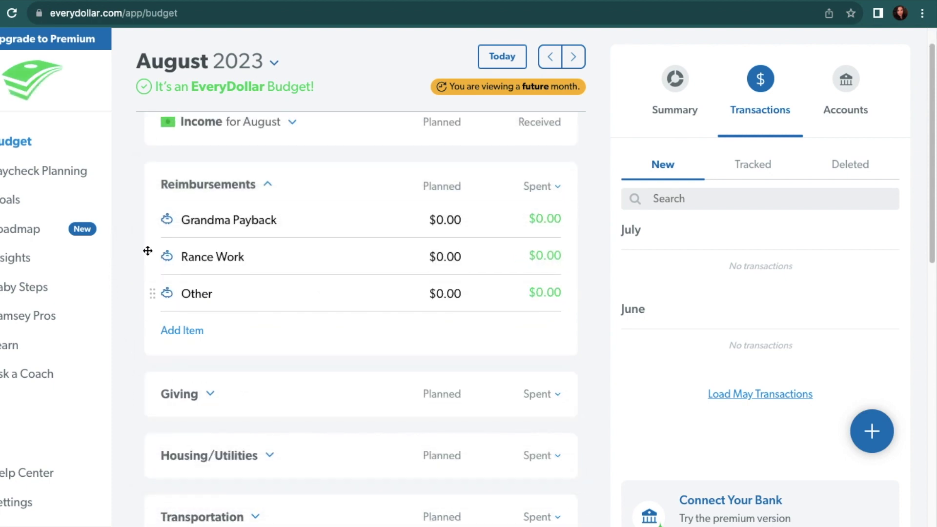
{"action": "left_click", "coordinate": [346, 227]}
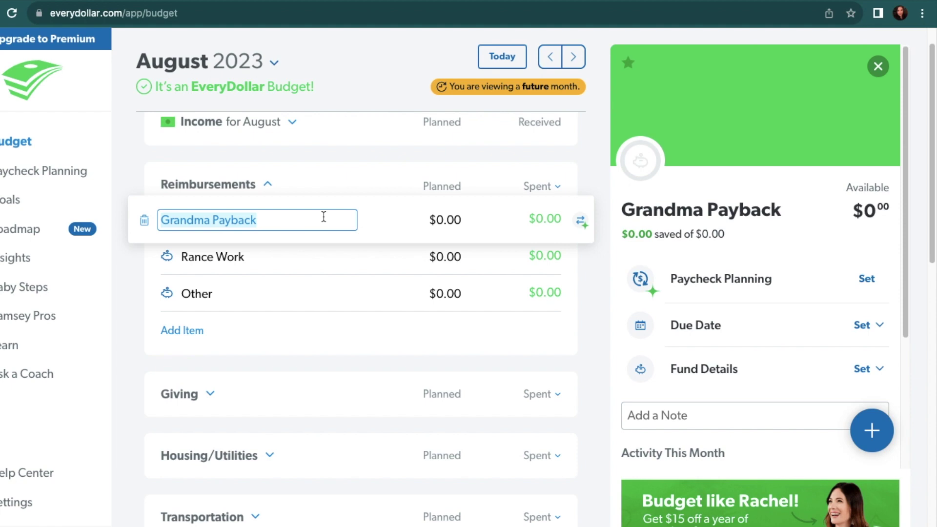
{"action": "left_click", "coordinate": [323, 262]}
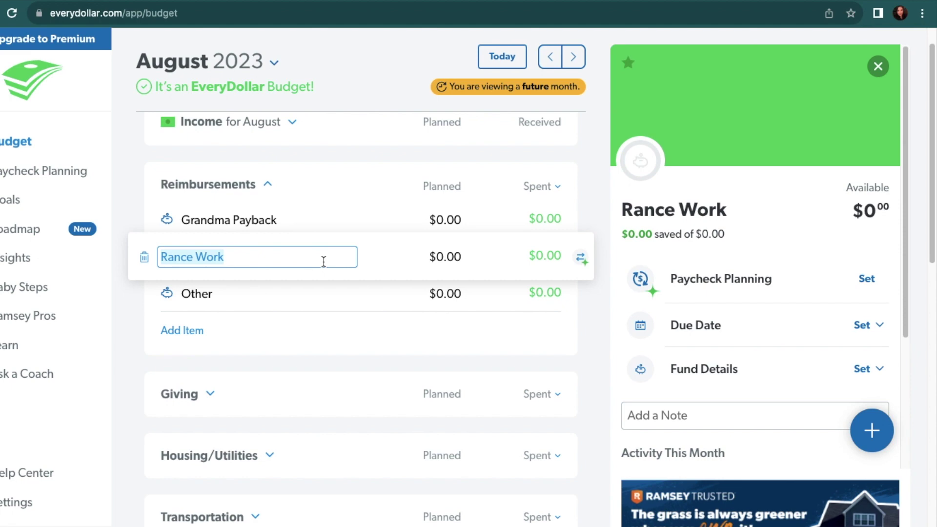
{"action": "left_click", "coordinate": [320, 302]}
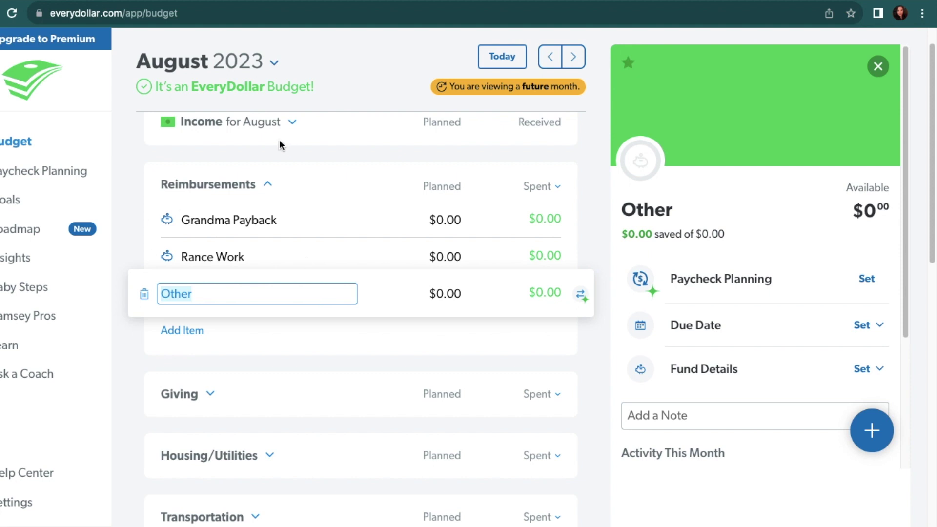
{"action": "left_click", "coordinate": [268, 185]}
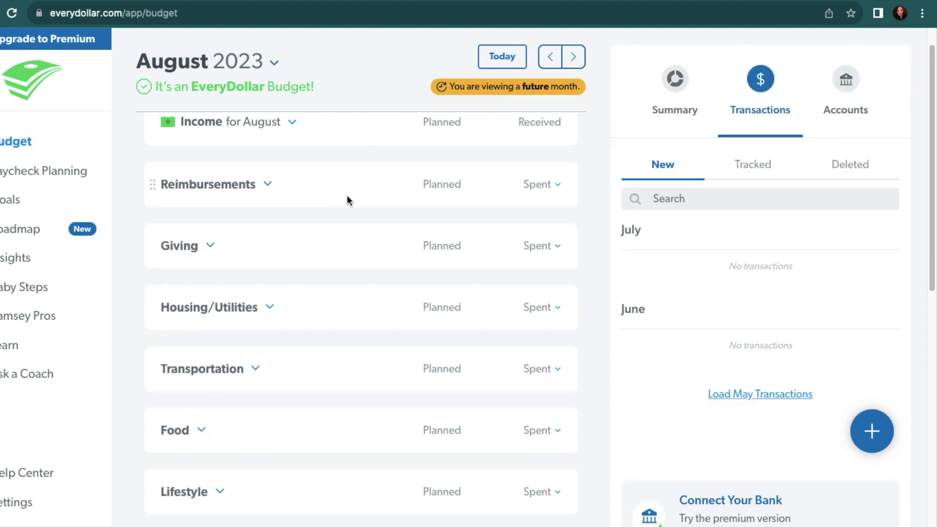
Step: Review the details of the Gifts and Giving funds in the Giving group, leaving the group collapsed
{"action": "left_click", "coordinate": [210, 246]}
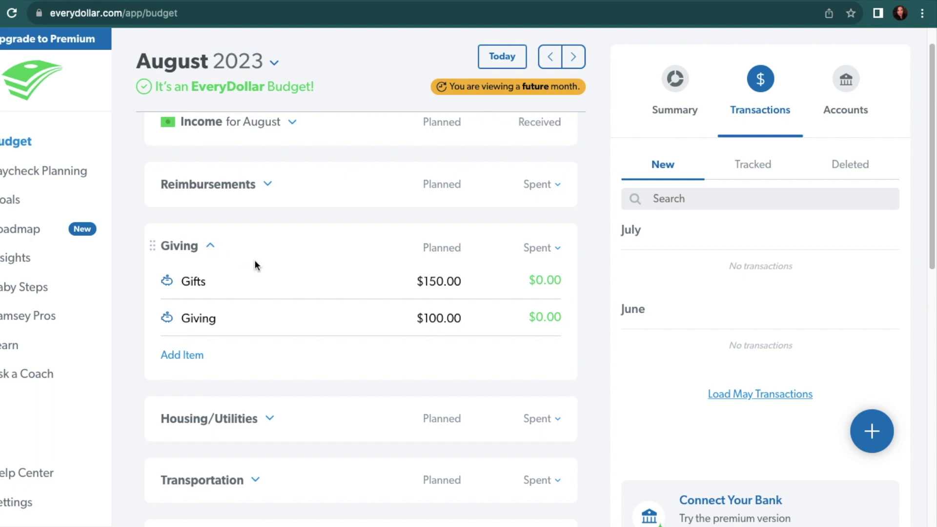
{"action": "left_click", "coordinate": [280, 282]}
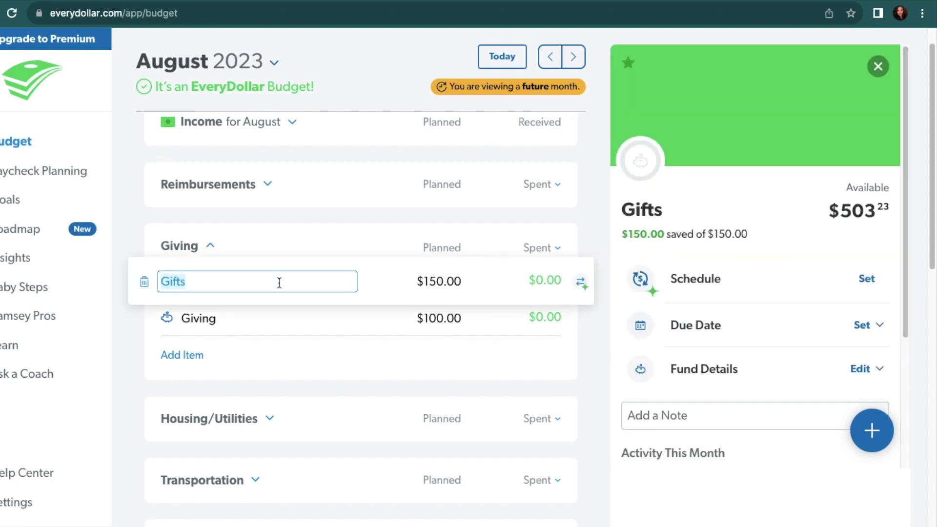
{"action": "left_click", "coordinate": [282, 318]}
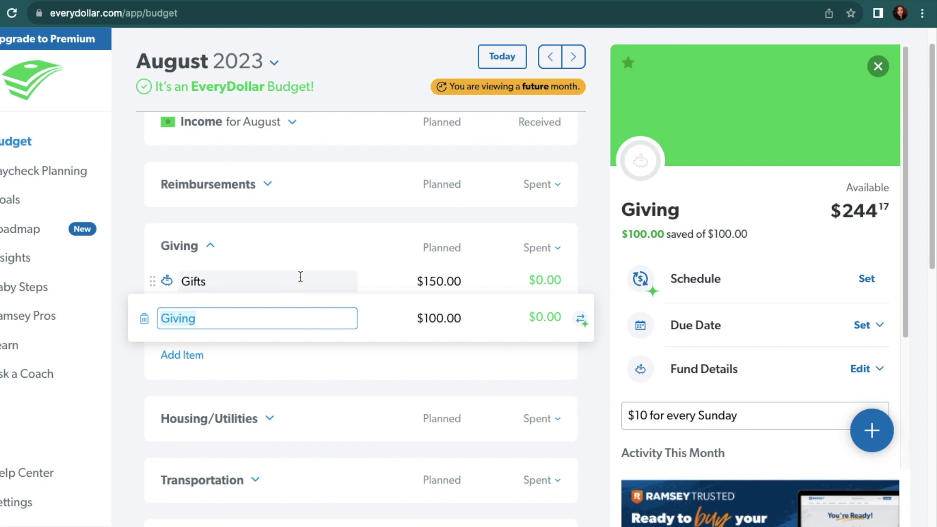
{"action": "left_click", "coordinate": [211, 247]}
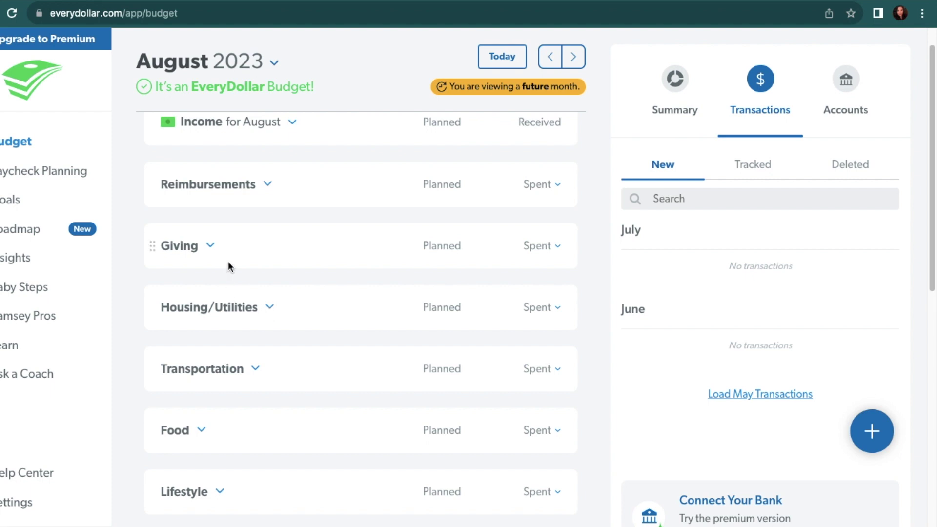
Step: Expand the Housing/Utilities group and view the details of the Rent and Water items
{"action": "left_click", "coordinate": [270, 309]}
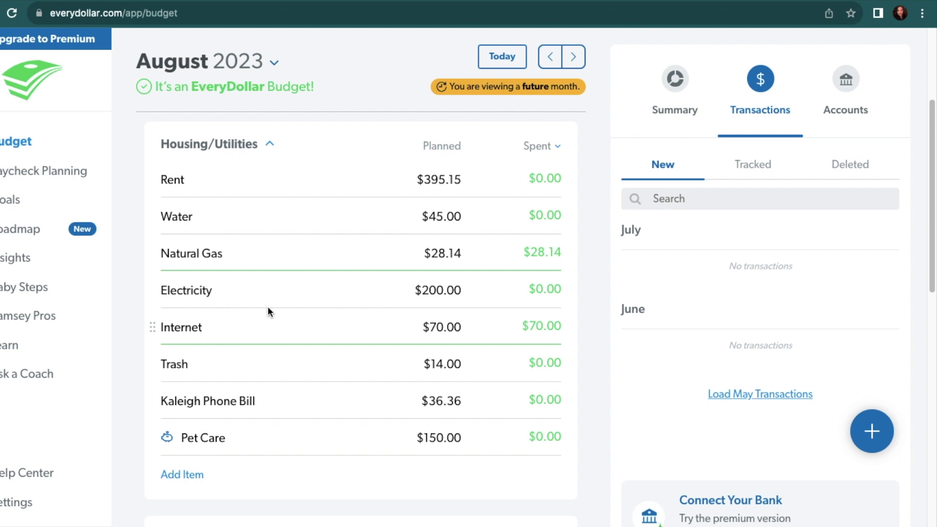
{"action": "left_click", "coordinate": [334, 184]}
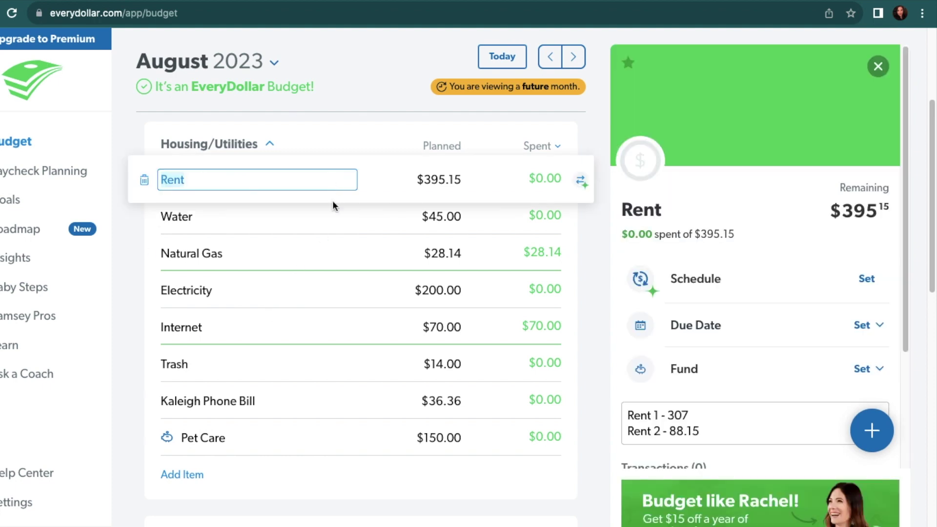
{"action": "left_click", "coordinate": [331, 215]}
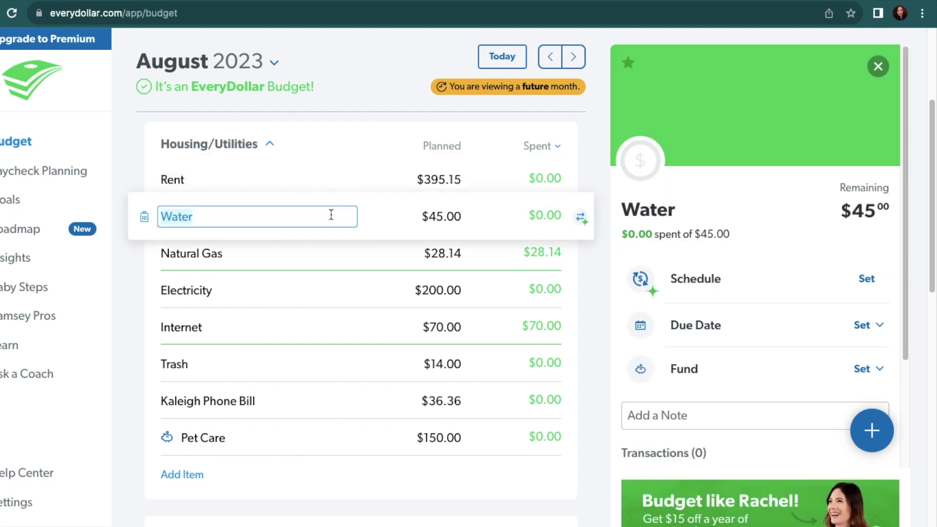
Step: Delete the outdated note from the Natural Gas item's details and save the empty note
{"action": "left_click", "coordinate": [335, 250]}
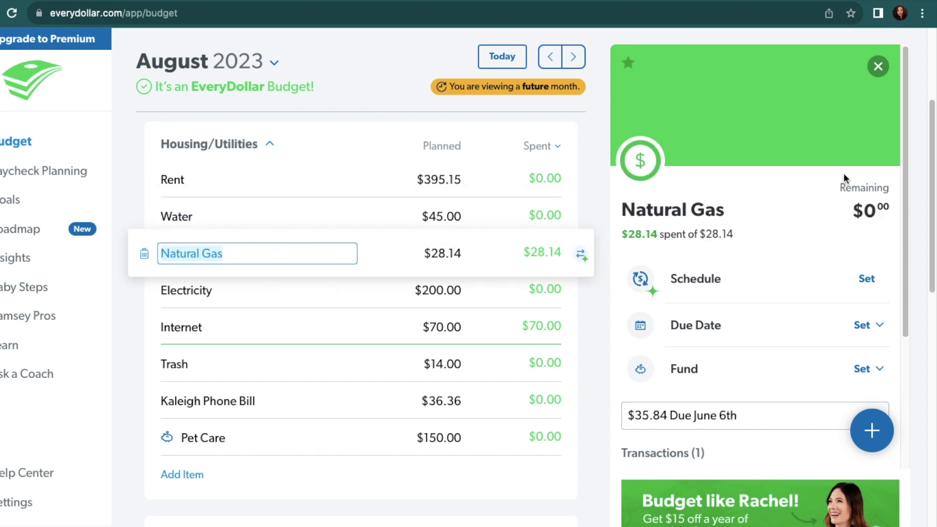
{"action": "scroll", "coordinate": [848, 314], "scroll_direction": "down", "scroll_amount": 3}
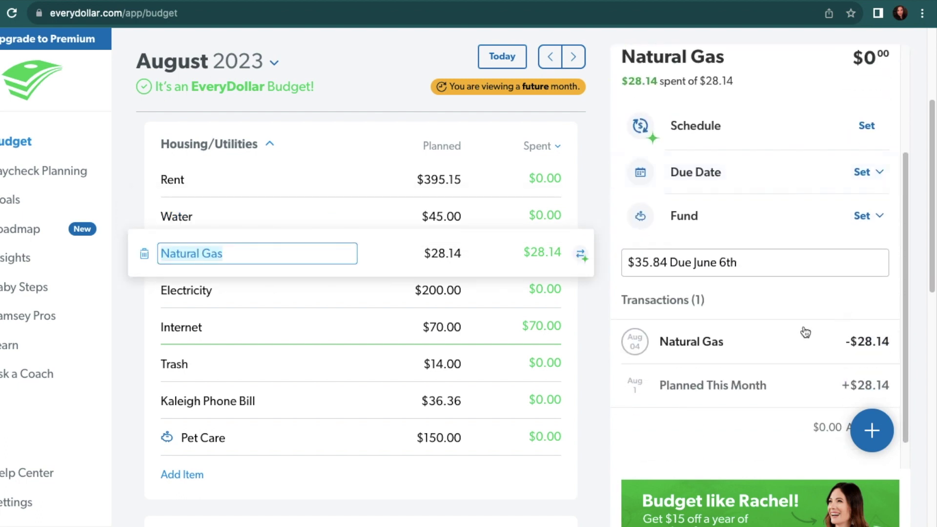
{"action": "scroll", "coordinate": [675, 355], "scroll_direction": "up", "scroll_amount": 1}
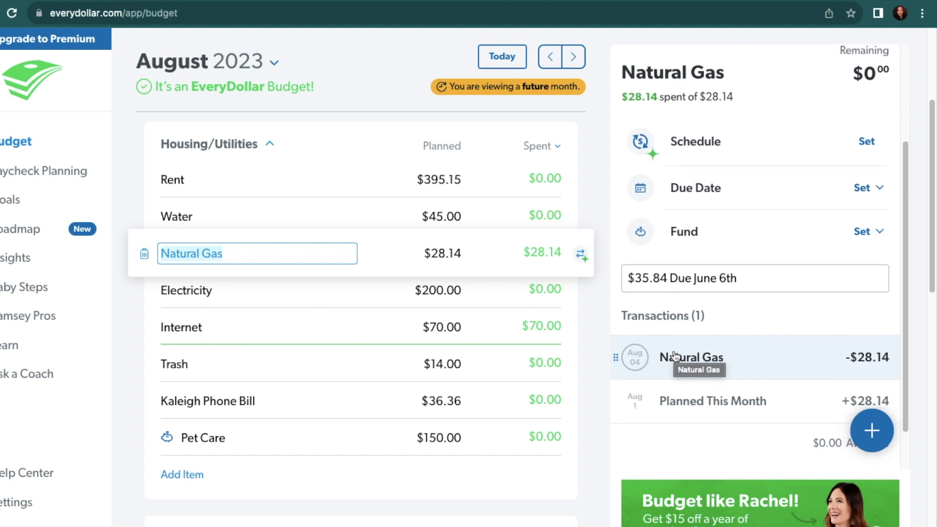
{"action": "left_click", "coordinate": [779, 279]}
{"action": "key", "text": "BackSpace"}
{"action": "key", "text": "BackSpace"}
{"action": "key", "text": "BackSpace"}
{"action": "key", "text": "BackSpace"}
{"action": "key", "text": "BackSpace"}
{"action": "key", "text": "BackSpace"}
{"action": "key", "text": "BackSpace"}
{"action": "key", "text": "BackSpace"}
{"action": "key", "text": "BackSpace"}
{"action": "key", "text": "BackSpace"}
{"action": "key", "text": "BackSpace"}
{"action": "key", "text": "BackSpace"}
{"action": "key", "text": "BackSpace"}
{"action": "key", "text": "BackSpace"}
{"action": "key", "text": "BackSpace"}
{"action": "key", "text": "BackSpace"}
{"action": "key", "text": "BackSpace"}
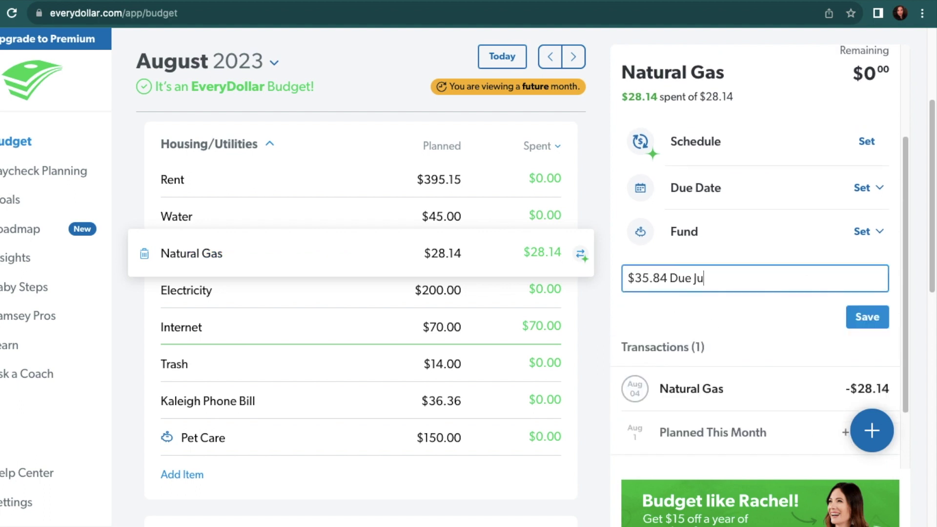
{"action": "key", "text": "BackSpace"}
{"action": "key", "text": "BackSpace"}
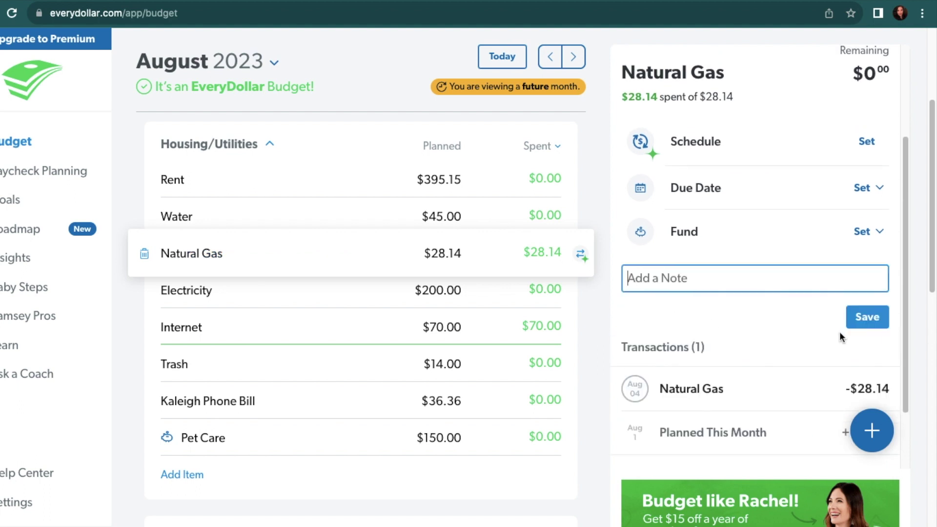
{"action": "left_click", "coordinate": [867, 317]}
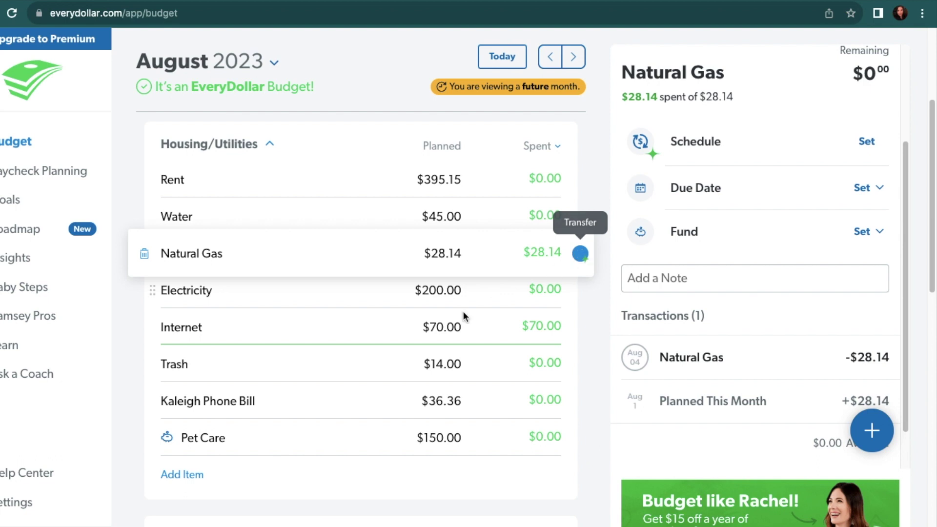
Step: Review the Electricity, Internet, Trash, phone bill and Pet Care details, then collapse the Housing/Utilities group
{"action": "left_click", "coordinate": [329, 296]}
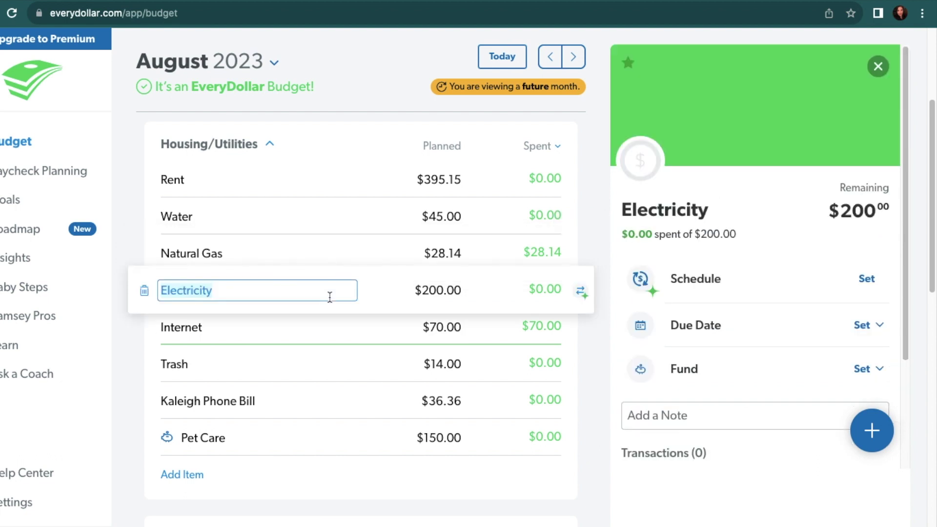
{"action": "left_click", "coordinate": [332, 319]}
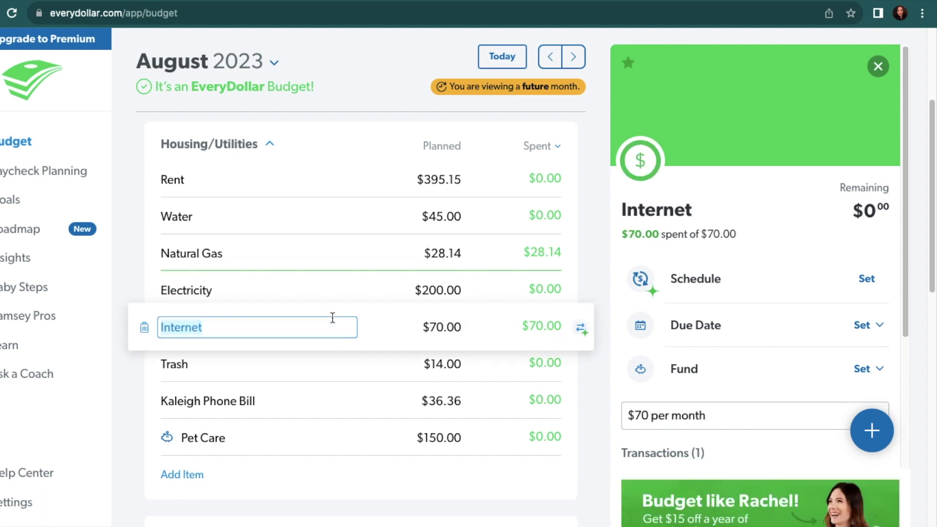
{"action": "scroll", "coordinate": [787, 298], "scroll_direction": "down", "scroll_amount": 1}
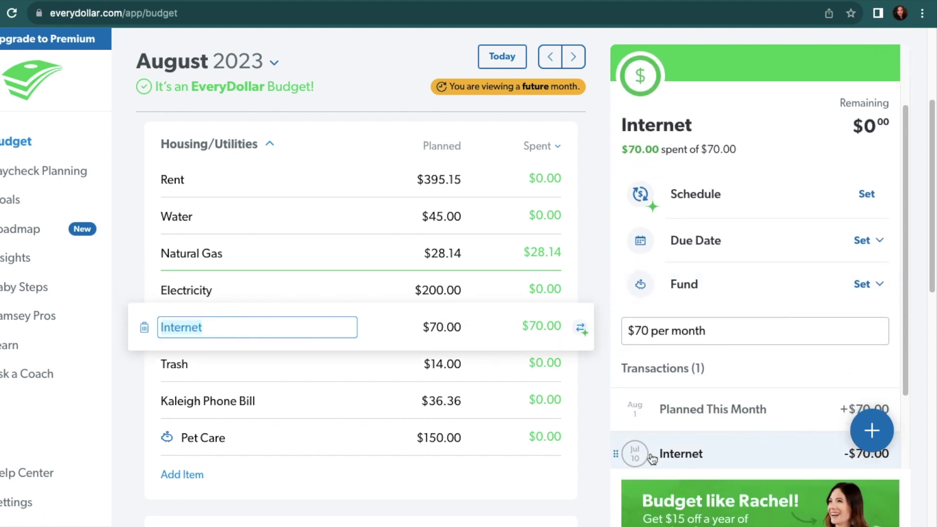
{"action": "scroll", "coordinate": [706, 466], "scroll_direction": "down", "scroll_amount": 1}
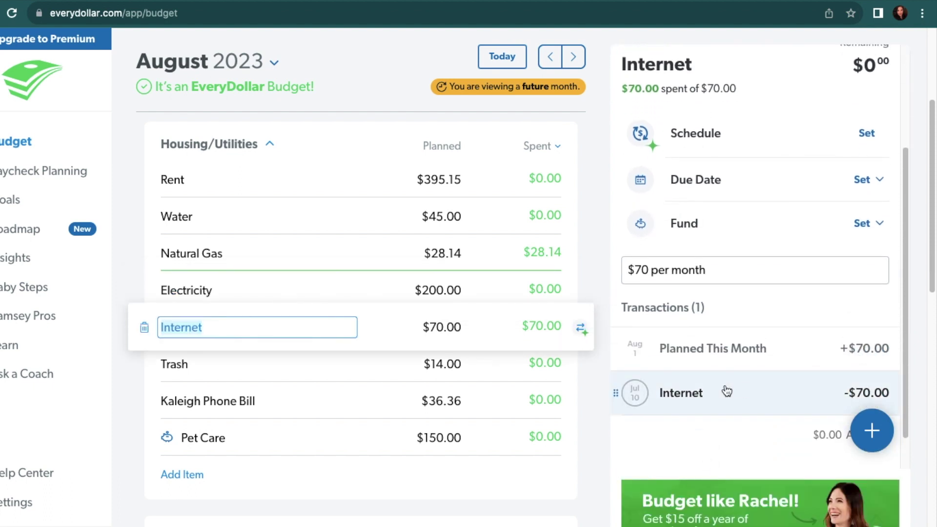
{"action": "left_click", "coordinate": [296, 368]}
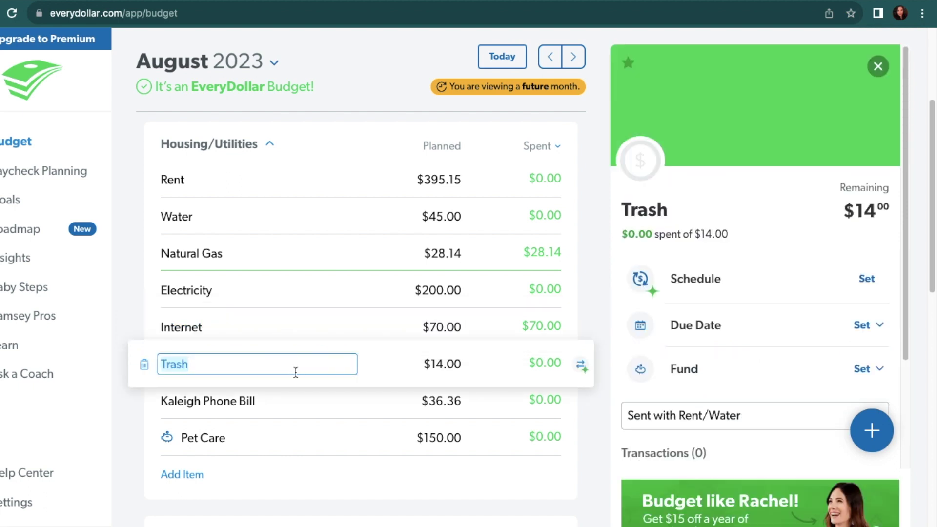
{"action": "left_click", "coordinate": [296, 403]}
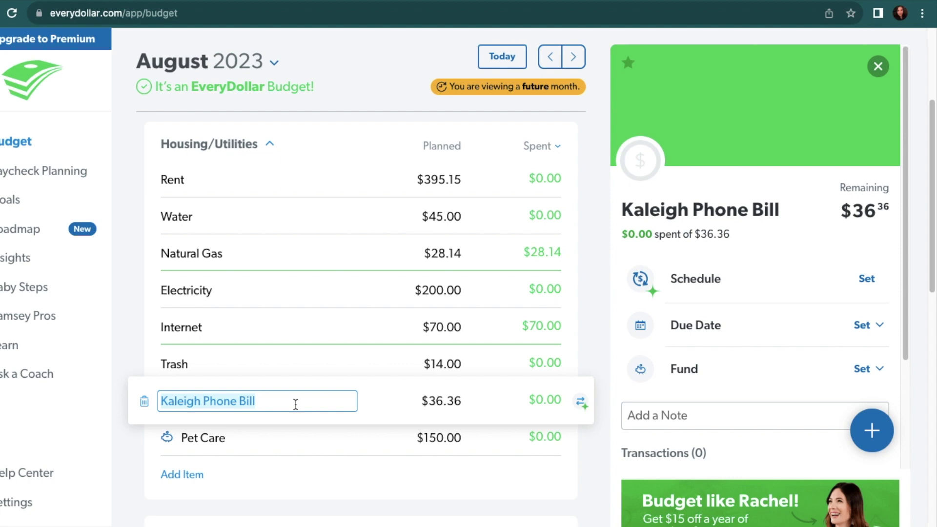
{"action": "left_click", "coordinate": [290, 442]}
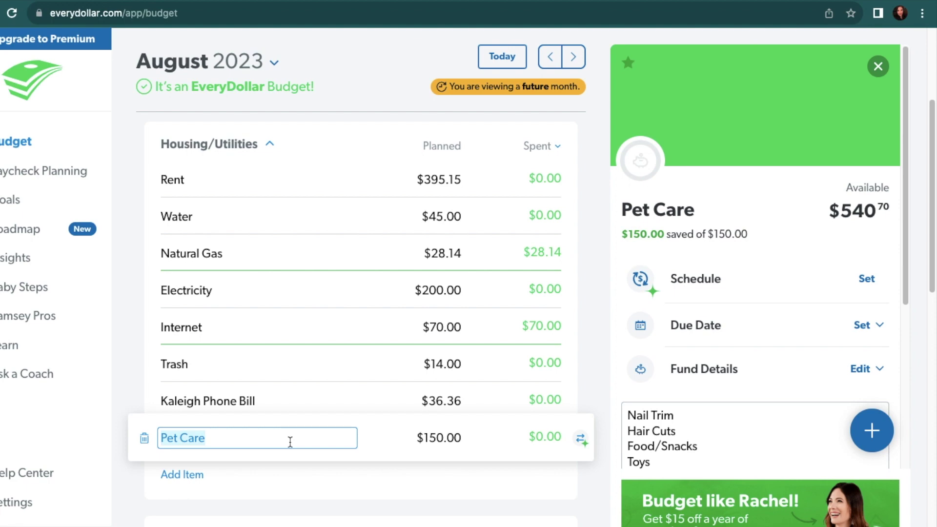
{"action": "left_click", "coordinate": [270, 144]}
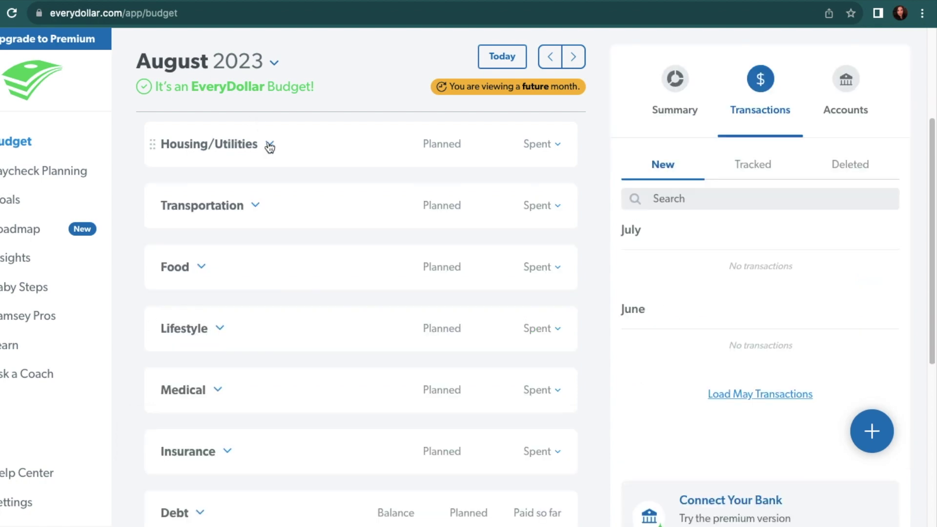
Step: Review the details of the Gas and Maintenance items in the Transportation group, leaving the group collapsed
{"action": "left_click", "coordinate": [257, 206]}
{"action": "left_click", "coordinate": [288, 250]}
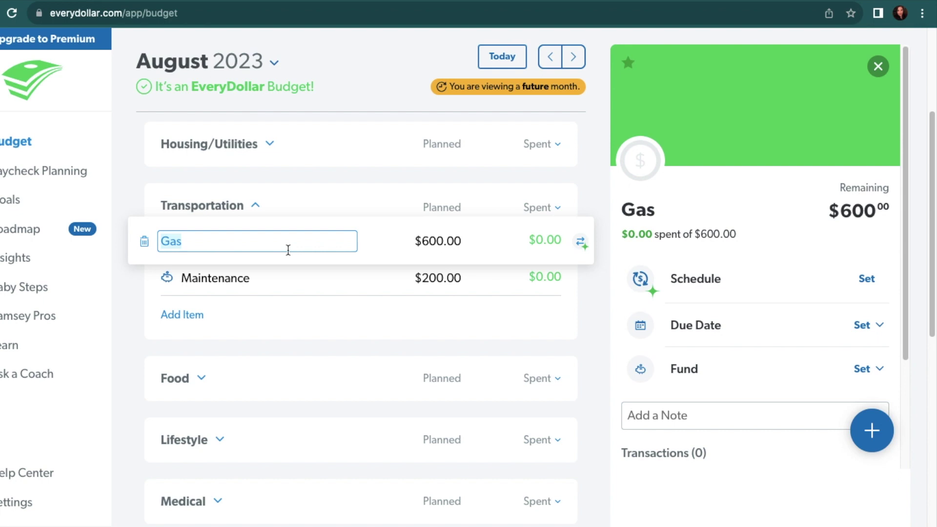
{"action": "left_click", "coordinate": [297, 289]}
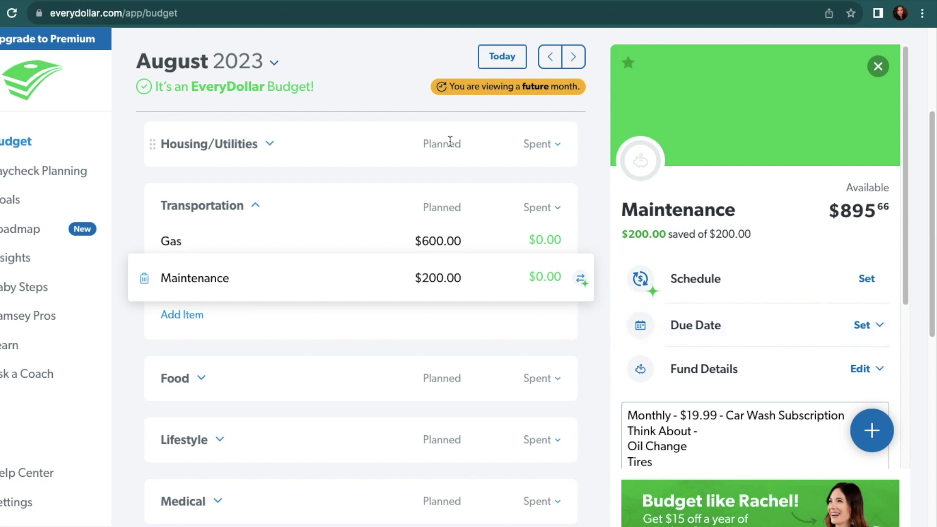
{"action": "left_click", "coordinate": [256, 207]}
Step: Expand the Food group and view the details of the Groceries and Restaurants items
{"action": "left_click", "coordinate": [201, 268]}
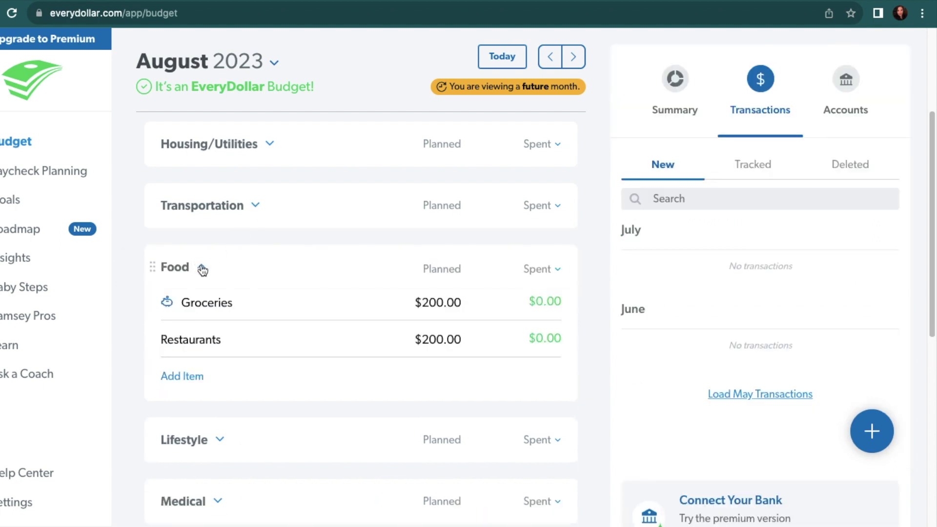
{"action": "scroll", "coordinate": [272, 335], "scroll_direction": "down", "scroll_amount": 2}
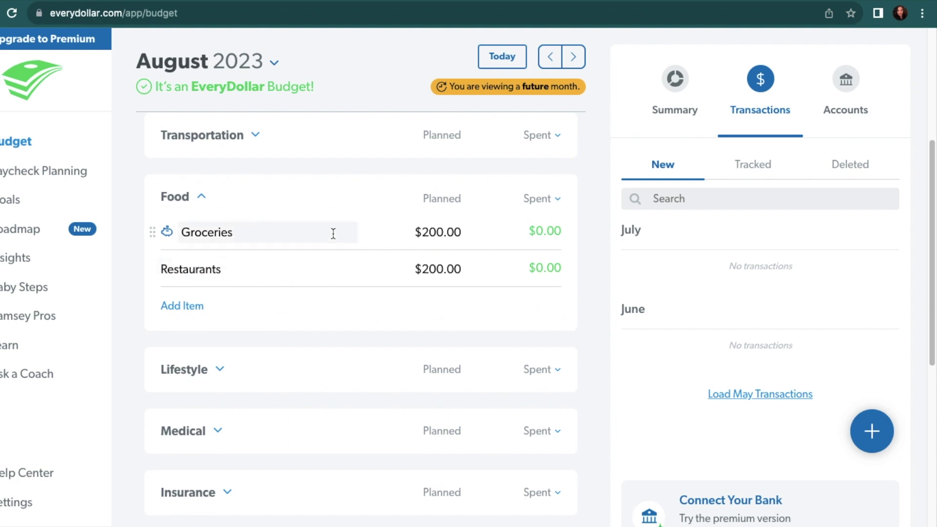
{"action": "left_click", "coordinate": [333, 233]}
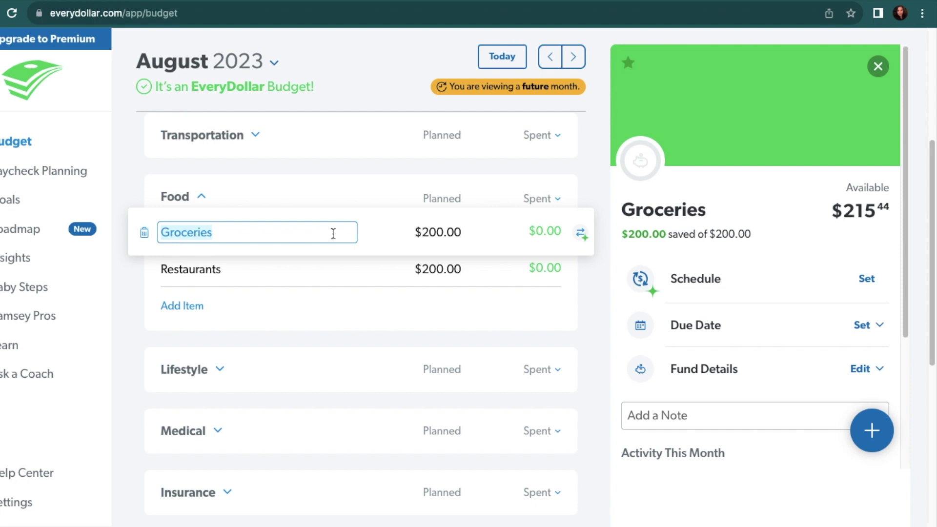
{"action": "left_click", "coordinate": [342, 272]}
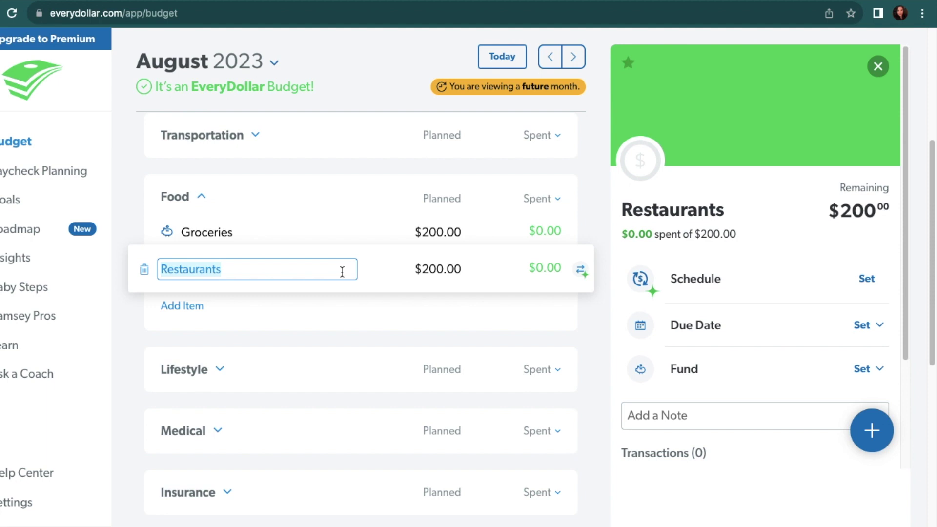
Step: Collapse the Food group, expand the Lifestyle group and view the details of its two entertainment items
{"action": "left_click", "coordinate": [203, 199]}
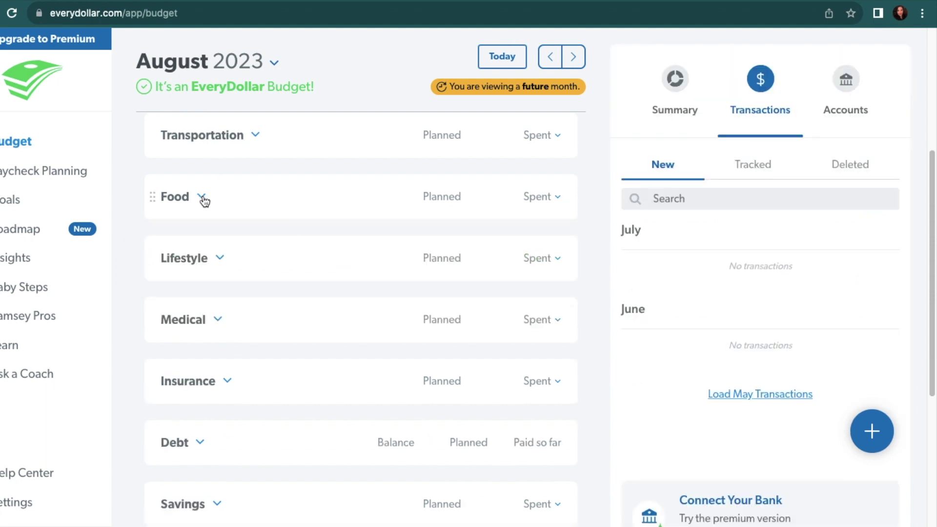
{"action": "left_click", "coordinate": [220, 259]}
{"action": "scroll", "coordinate": [407, 340], "scroll_direction": "down", "scroll_amount": 3}
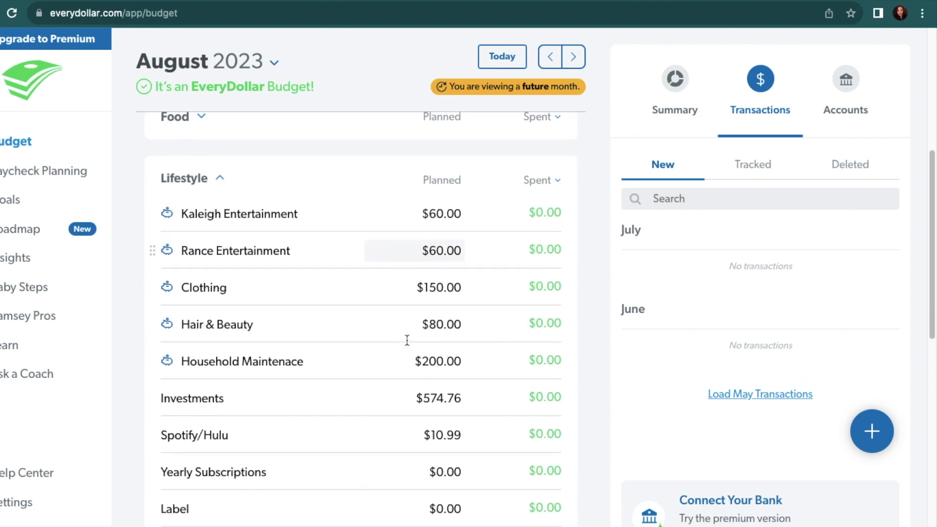
{"action": "left_click", "coordinate": [375, 186]}
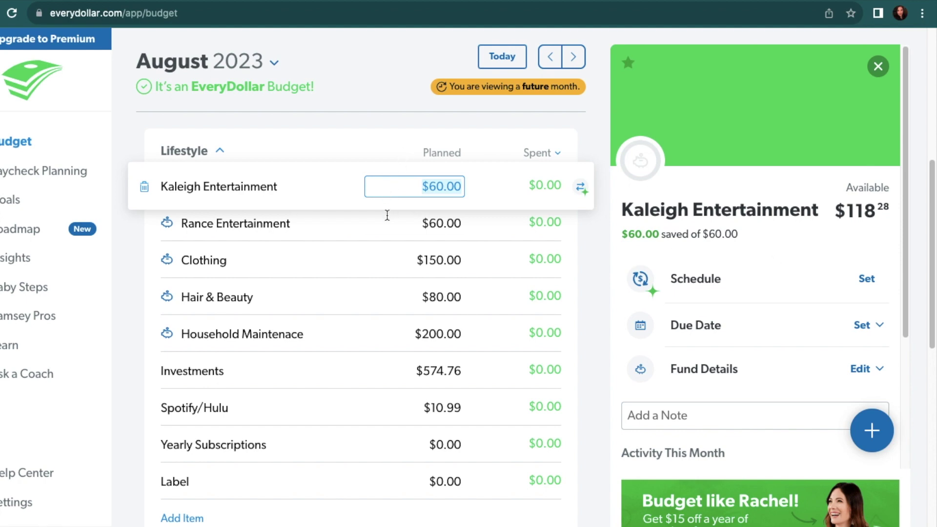
{"action": "left_click", "coordinate": [387, 221]}
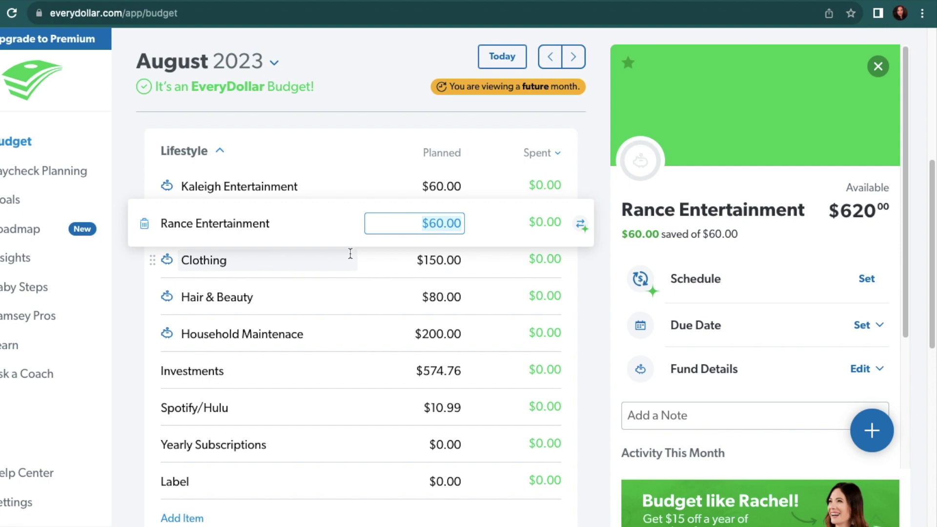
Step: Delete the outdated note from the Clothing item's details and save the empty note
{"action": "left_click", "coordinate": [350, 255]}
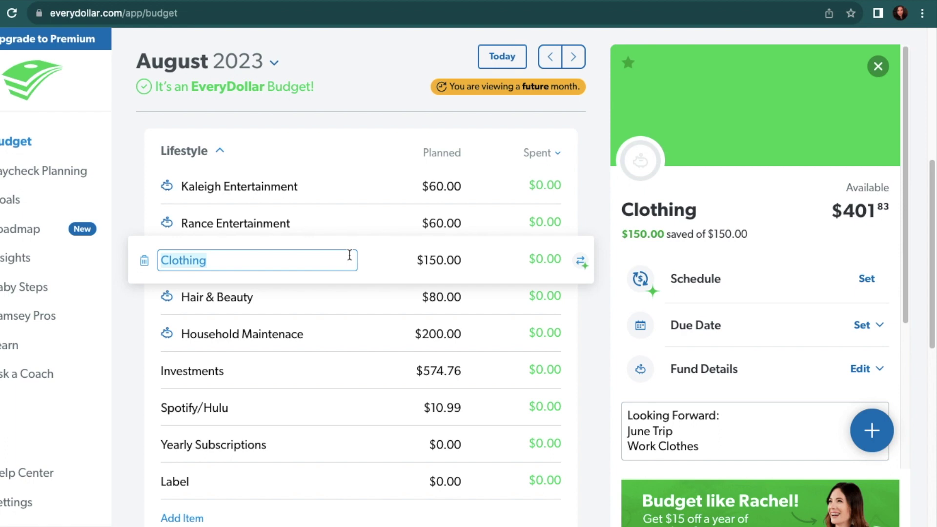
{"action": "left_click", "coordinate": [716, 437]}
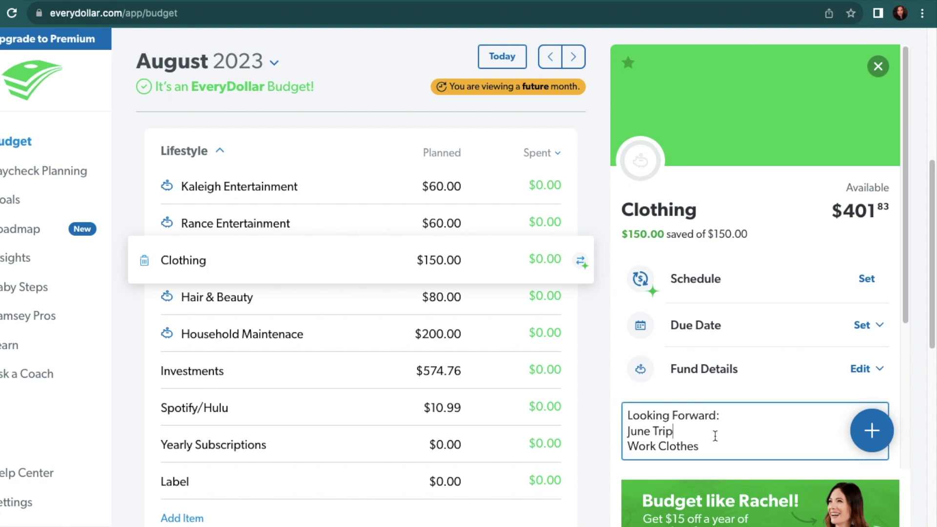
{"action": "left_click_drag", "start_coordinate": [717, 445], "coordinate": [614, 410]}
{"action": "key", "text": "BackSpace"}
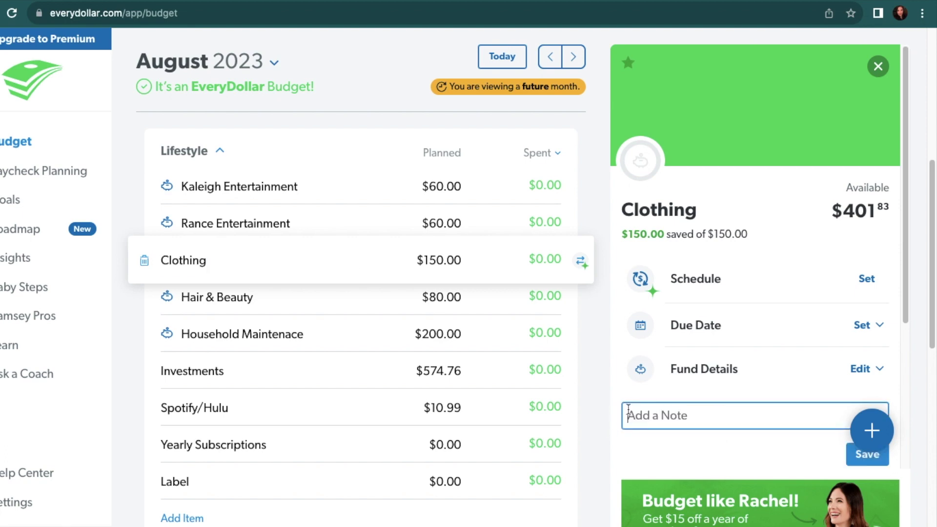
{"action": "left_click", "coordinate": [866, 462]}
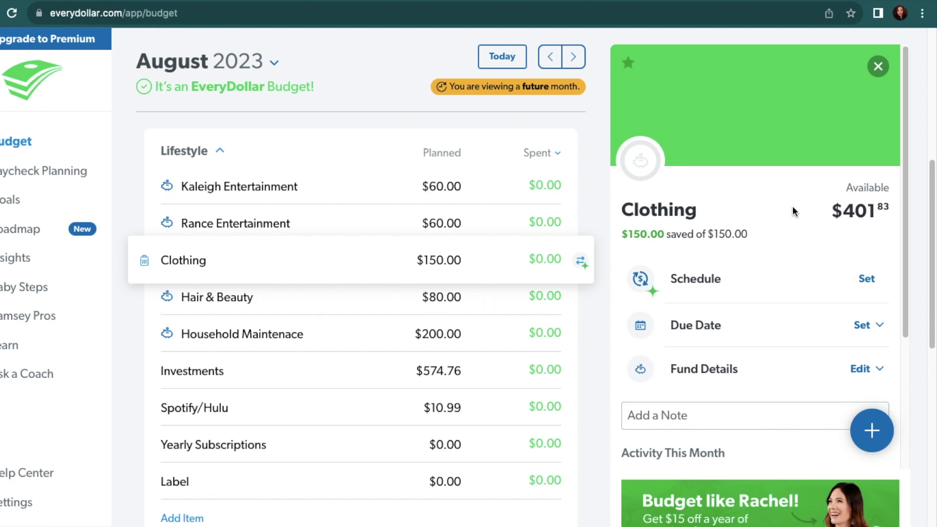
Step: Clear the whole note listing hair and beauty purchases from the Hair & Beauty item and save the change
{"action": "left_click", "coordinate": [341, 297]}
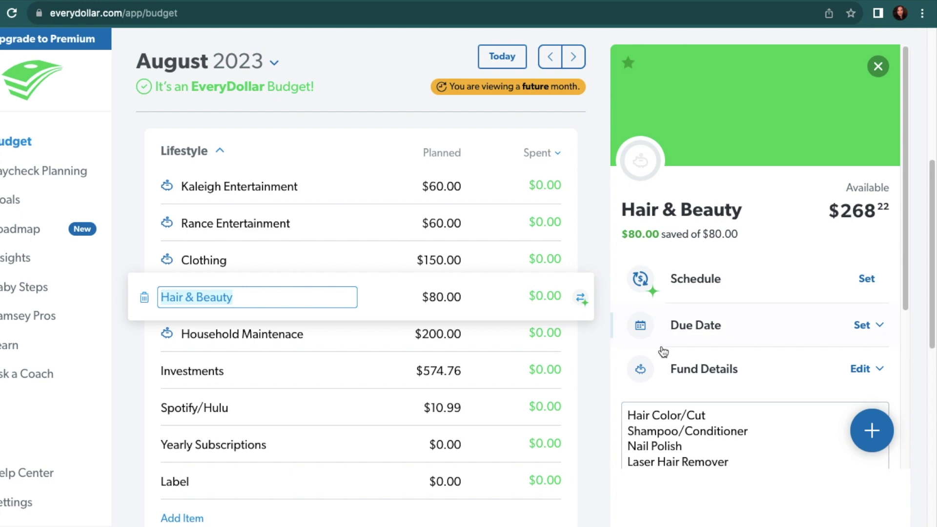
{"action": "scroll", "coordinate": [652, 364], "scroll_direction": "down", "scroll_amount": 4}
{"action": "scroll", "coordinate": [652, 364], "scroll_direction": "down", "scroll_amount": 2}
{"action": "scroll", "coordinate": [654, 361], "scroll_direction": "up", "scroll_amount": 4}
{"action": "left_click_drag", "start_coordinate": [693, 370], "coordinate": [615, 291]}
{"action": "key", "text": "BackSpace"}
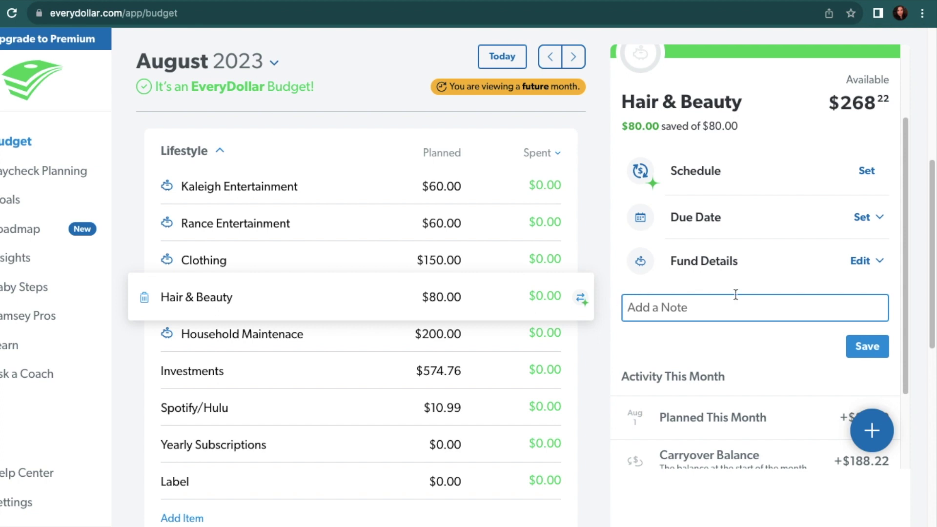
{"action": "left_click", "coordinate": [867, 347]}
{"action": "scroll", "coordinate": [654, 307], "scroll_direction": "up", "scroll_amount": 3}
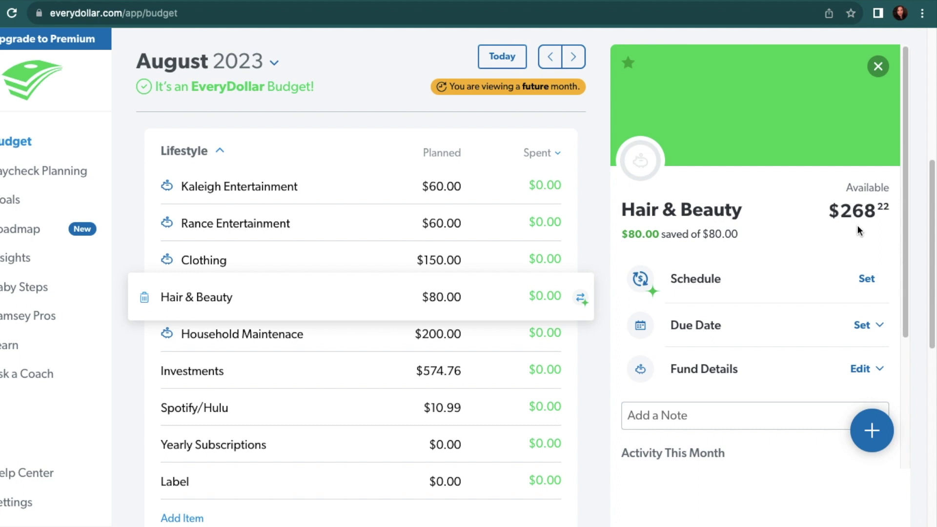
Step: Correct the misspelled household item's name in the Lifestyle group to Household Maintenance
{"action": "left_click", "coordinate": [311, 337]}
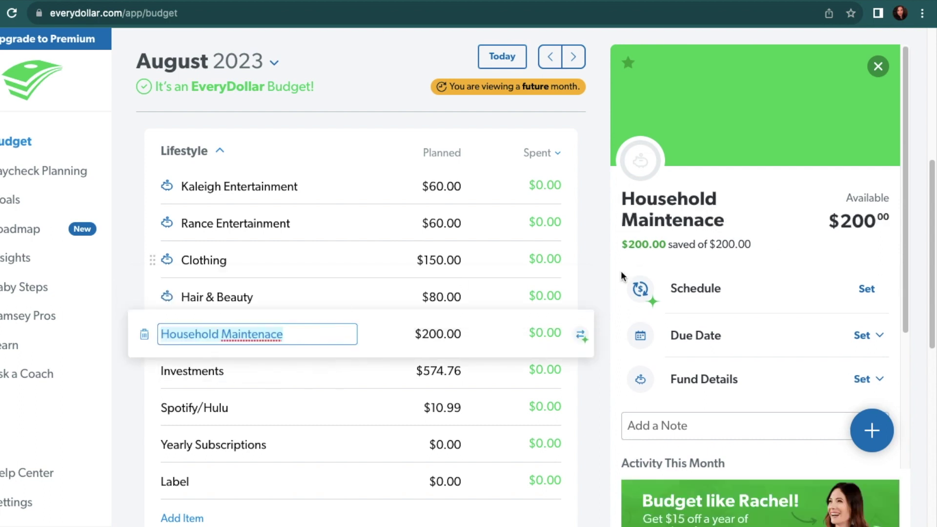
{"action": "left_click", "coordinate": [324, 341]}
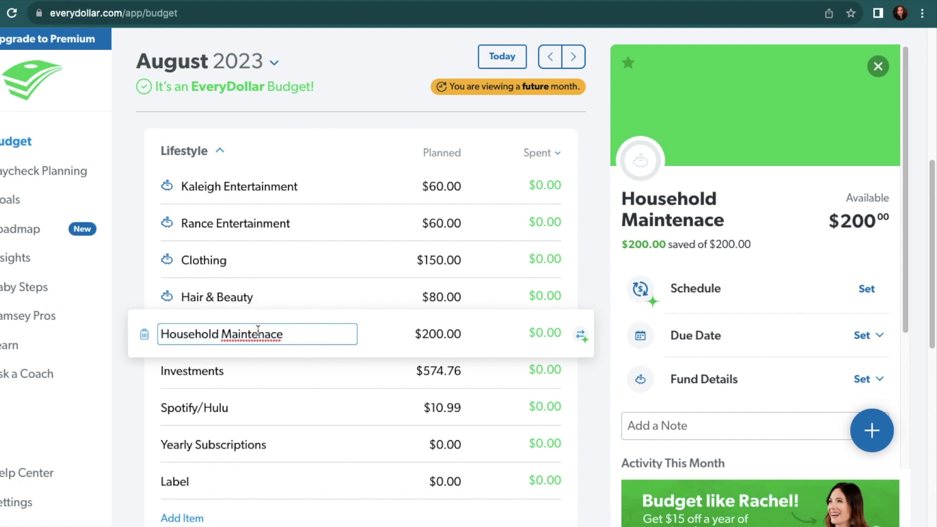
{"action": "right_click", "coordinate": [257, 330]}
{"action": "left_click", "coordinate": [276, 336]}
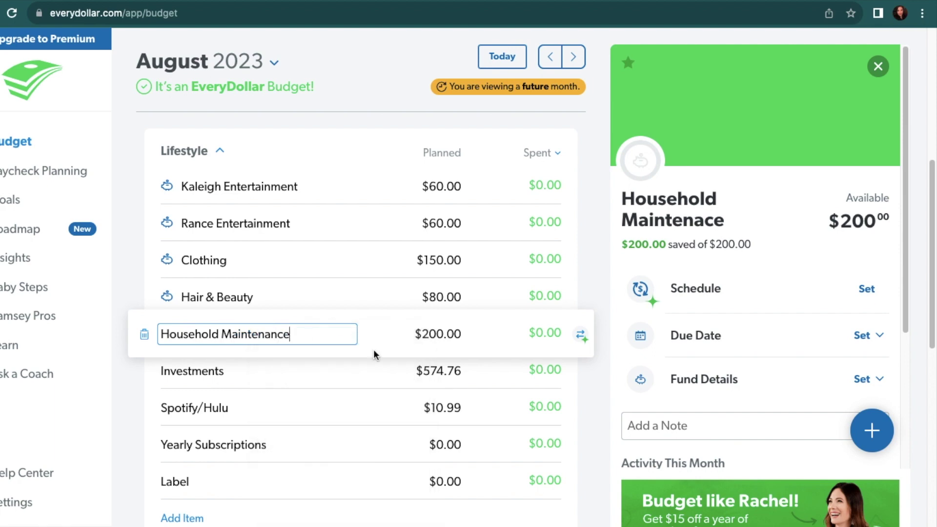
{"action": "left_click", "coordinate": [388, 337]}
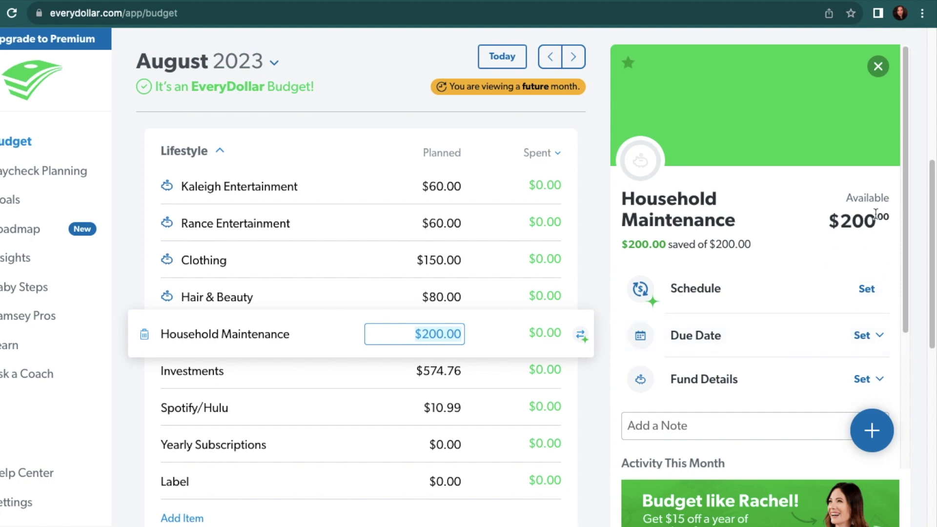
Step: Review the details and notes of the Investments, Spotify/Hulu and Yearly Subscriptions items
{"action": "left_click", "coordinate": [325, 374]}
{"action": "scroll", "coordinate": [747, 338], "scroll_direction": "down", "scroll_amount": 2}
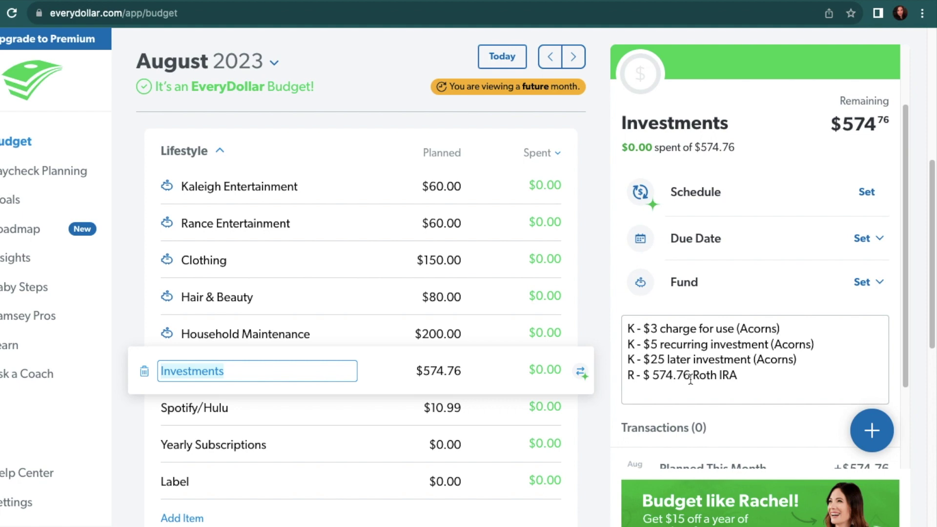
{"action": "left_click", "coordinate": [457, 408]}
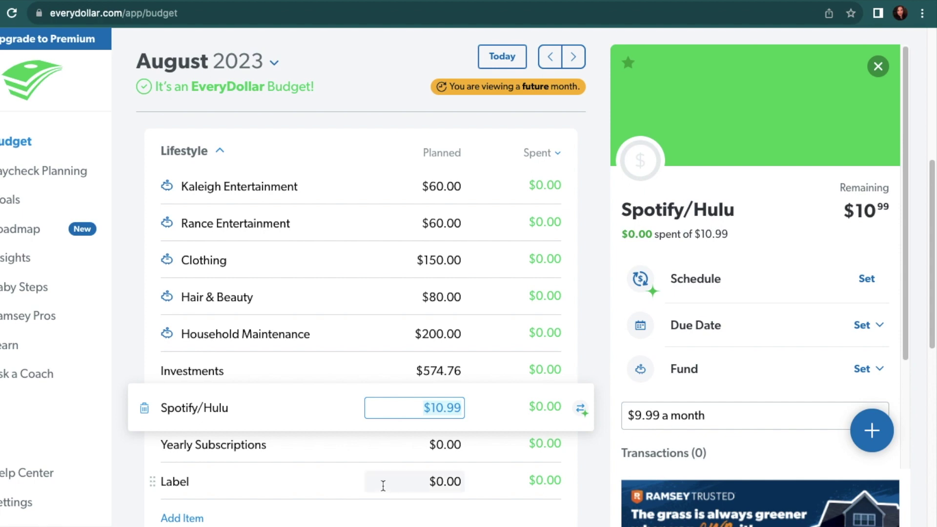
{"action": "left_click", "coordinate": [393, 445]}
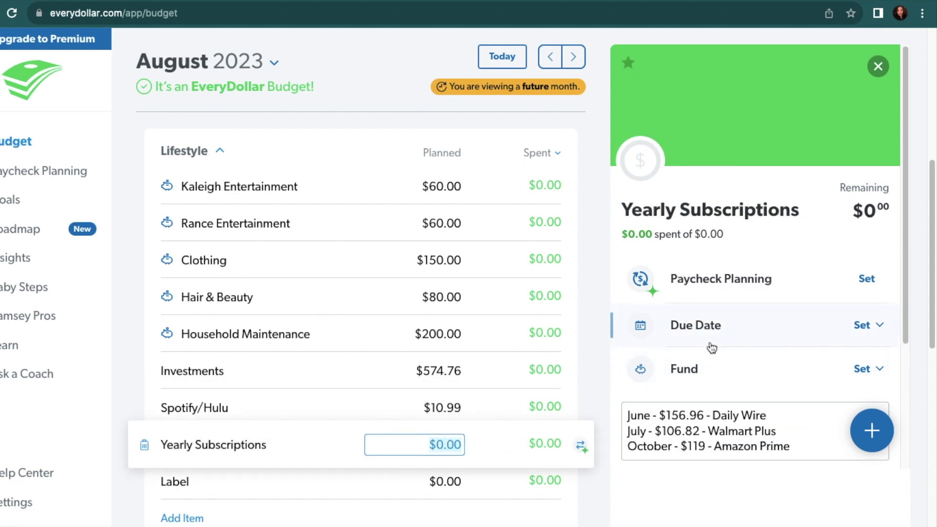
{"action": "scroll", "coordinate": [698, 349], "scroll_direction": "down", "scroll_amount": 3}
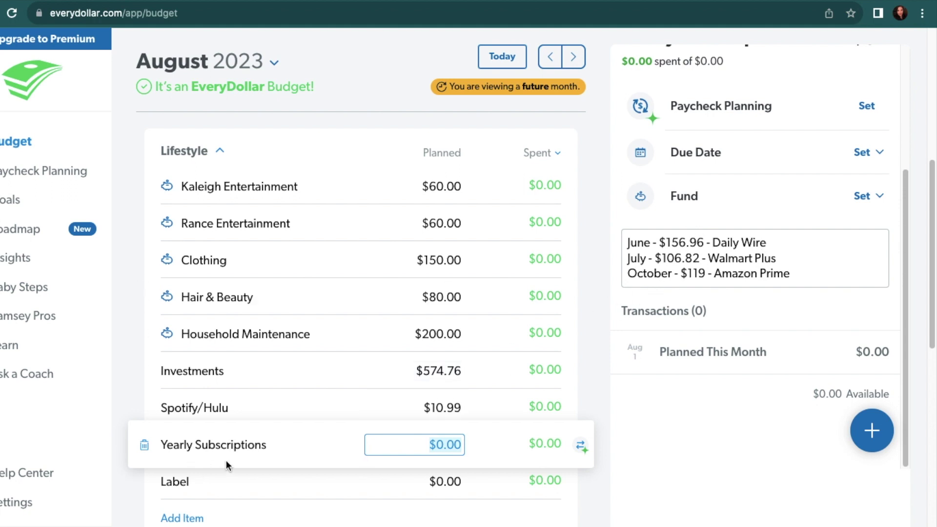
Step: Delete the unused Label item from the Lifestyle group, confirm the deletion and collapse the group
{"action": "left_click", "coordinate": [235, 486]}
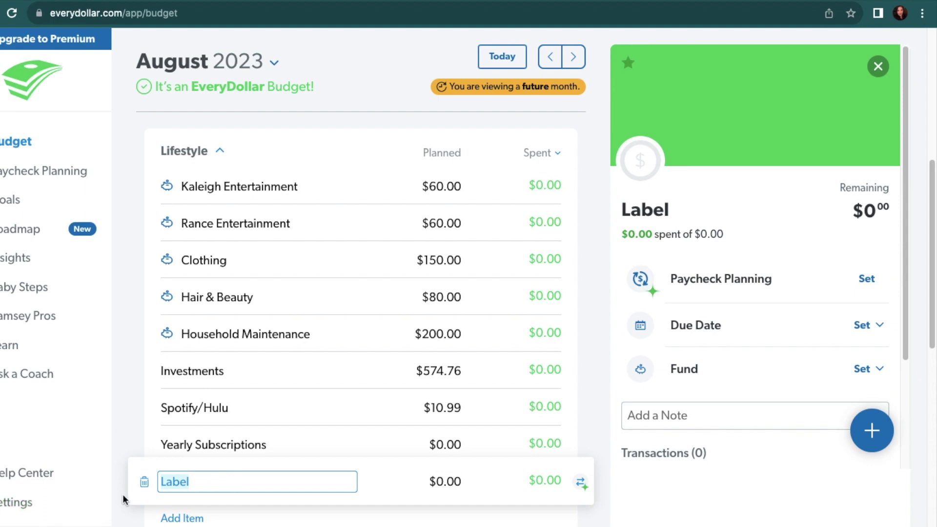
{"action": "left_click", "coordinate": [144, 483]}
{"action": "left_click", "coordinate": [614, 165]}
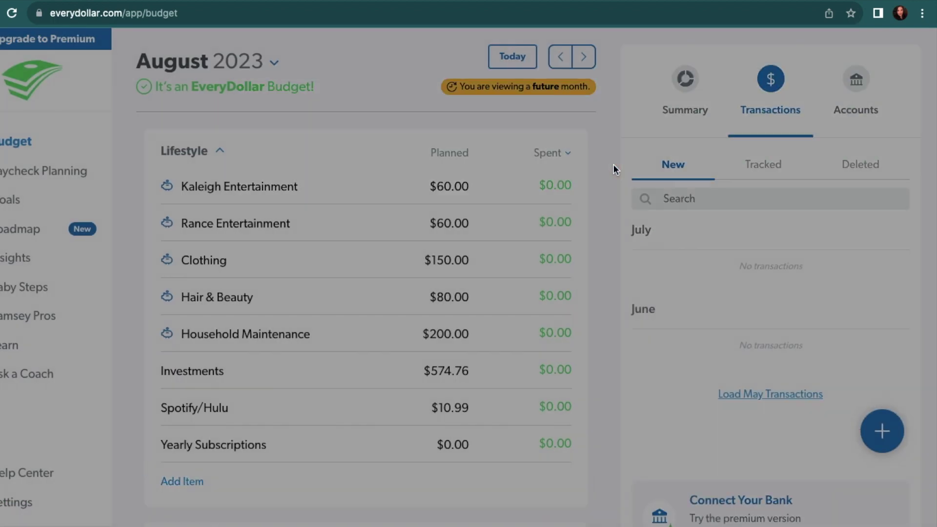
{"action": "left_click", "coordinate": [222, 153]}
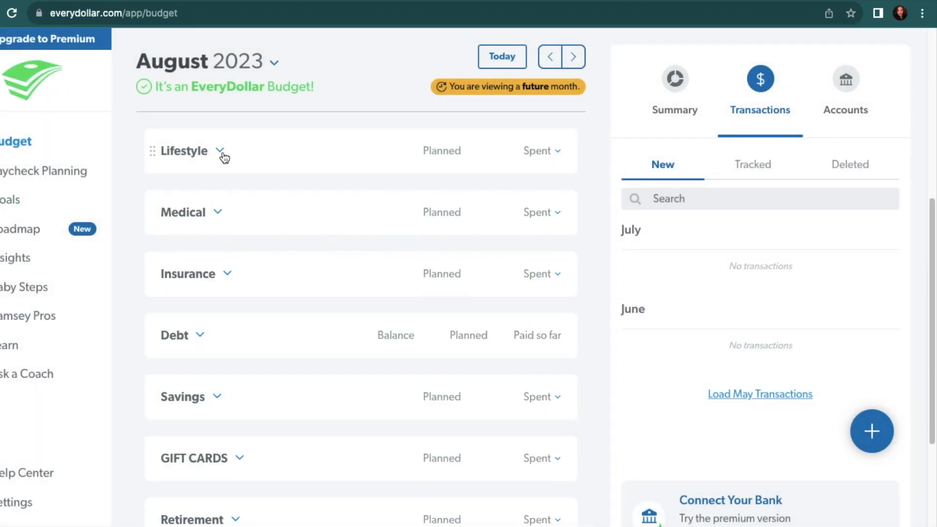
Step: Review the details and notes of the insurance benefits card and Medical items in the Medical group, leaving the group collapsed
{"action": "left_click", "coordinate": [219, 214]}
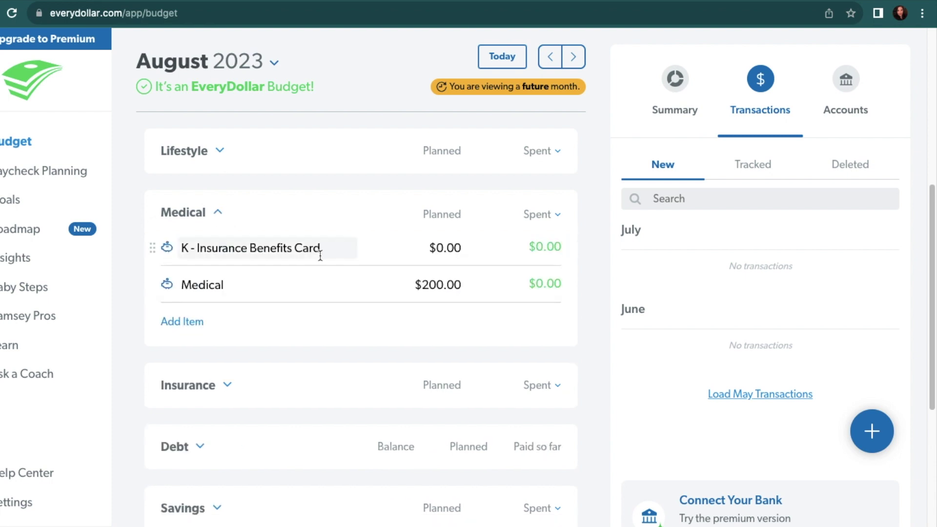
{"action": "left_click", "coordinate": [335, 250]}
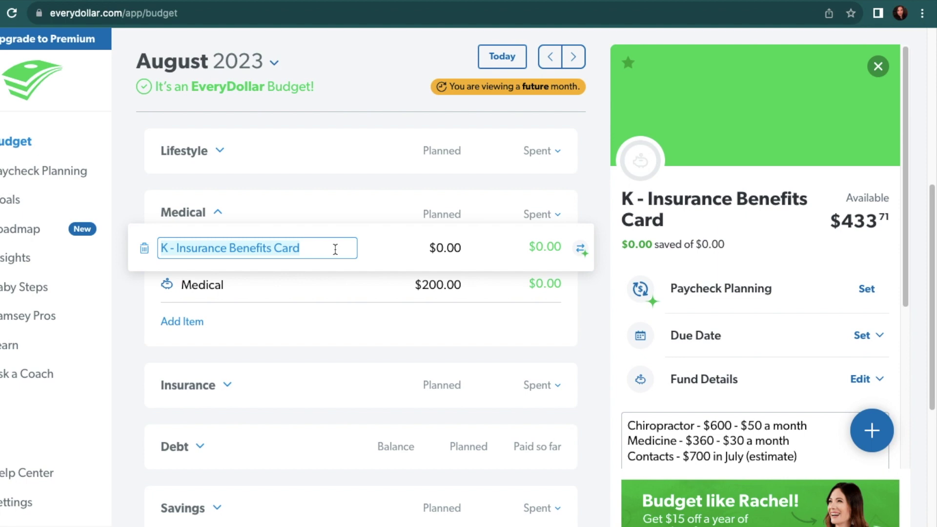
{"action": "scroll", "coordinate": [702, 324], "scroll_direction": "down", "scroll_amount": 5}
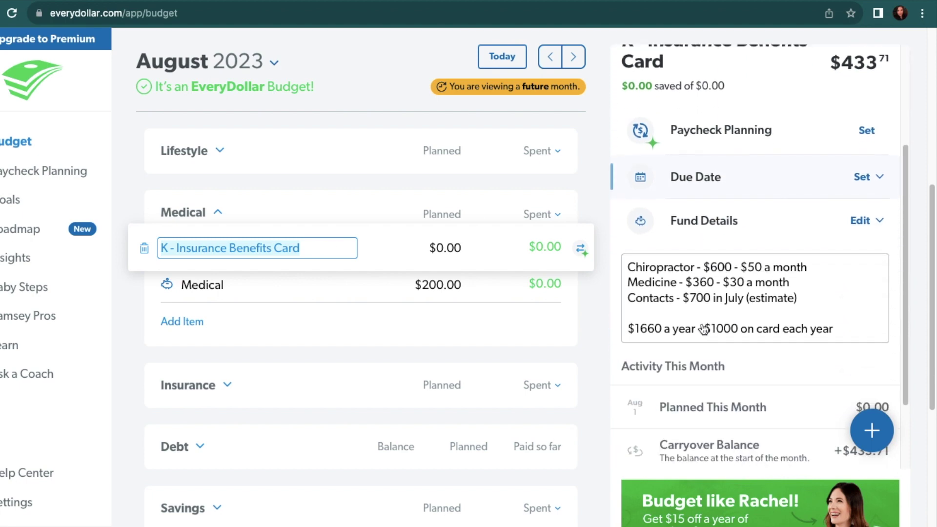
{"action": "scroll", "coordinate": [703, 323], "scroll_direction": "up", "scroll_amount": 5}
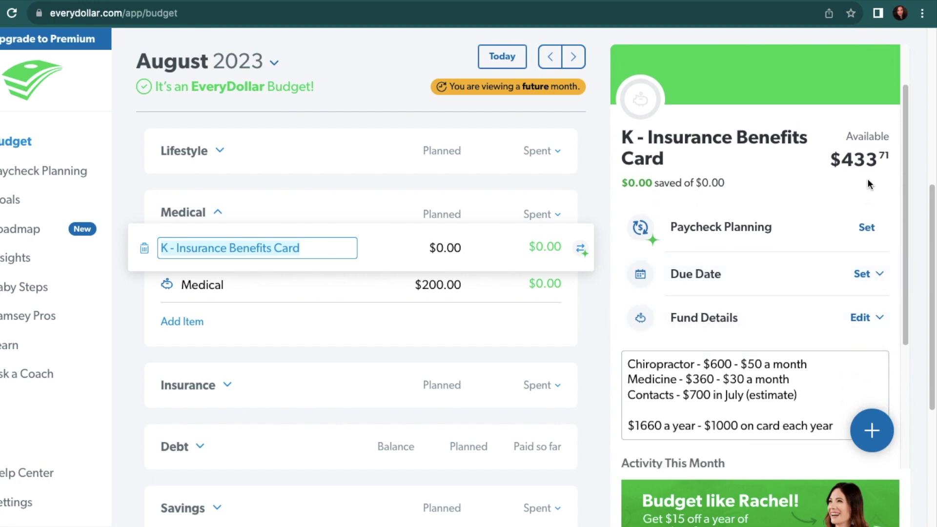
{"action": "left_click", "coordinate": [268, 287]}
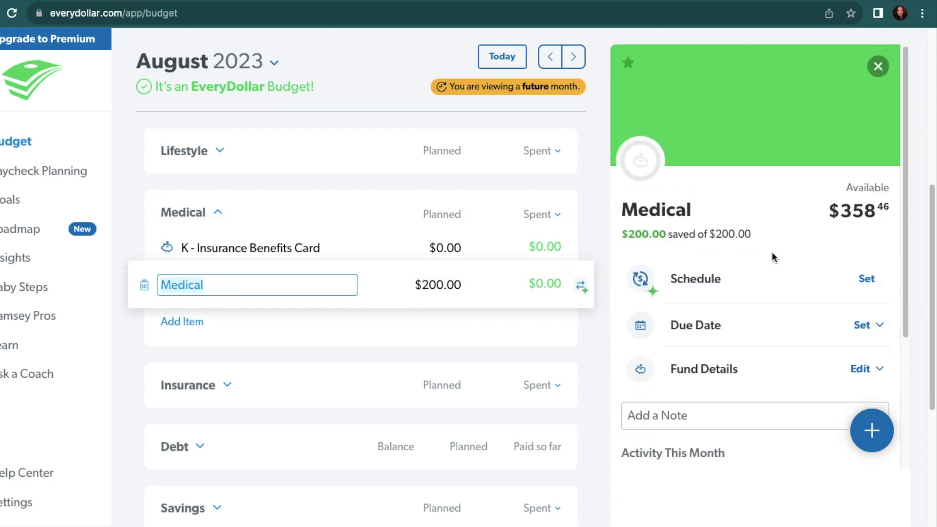
{"action": "scroll", "coordinate": [762, 301], "scroll_direction": "down", "scroll_amount": 3}
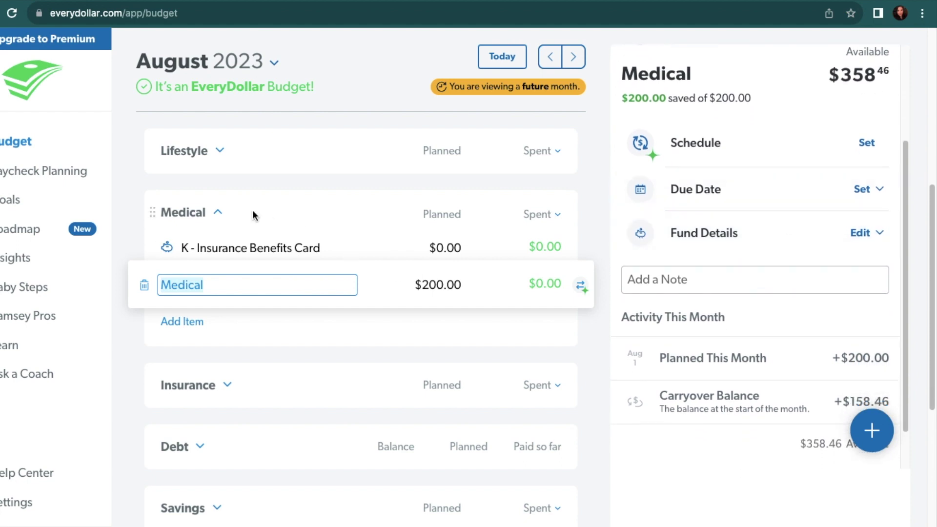
{"action": "left_click", "coordinate": [217, 212]}
Step: Expand the Insurance group and review the notes of its first car insurance, car tags, House (July) and Taxes (Feb/March) items
{"action": "left_click", "coordinate": [227, 275]}
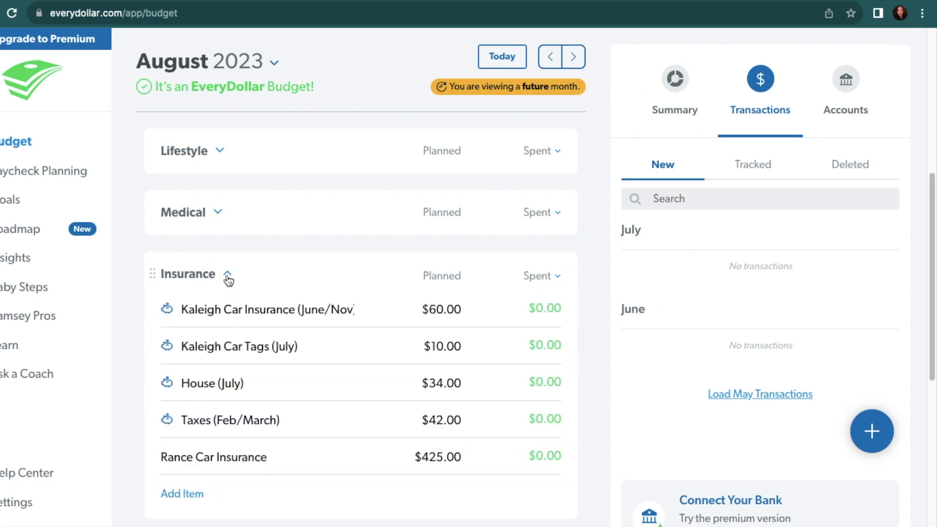
{"action": "left_click", "coordinate": [349, 202]}
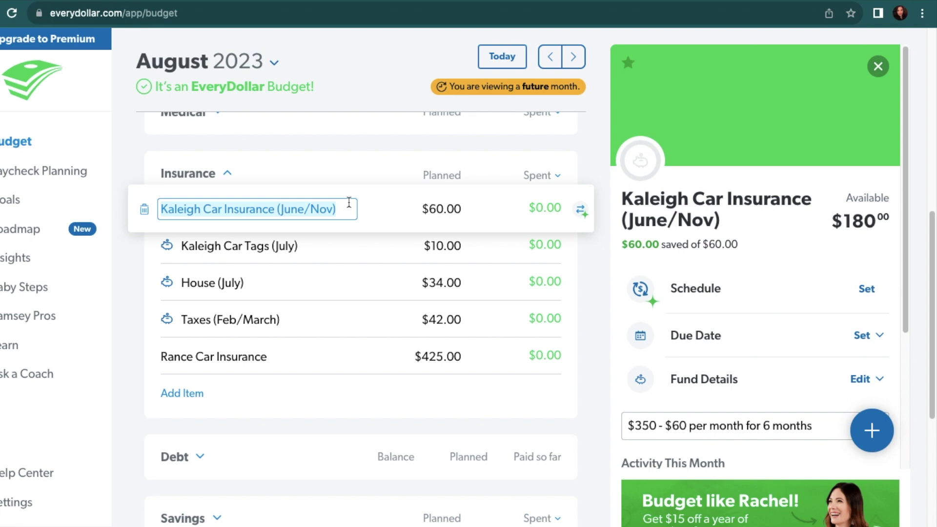
{"action": "left_click", "coordinate": [347, 236]}
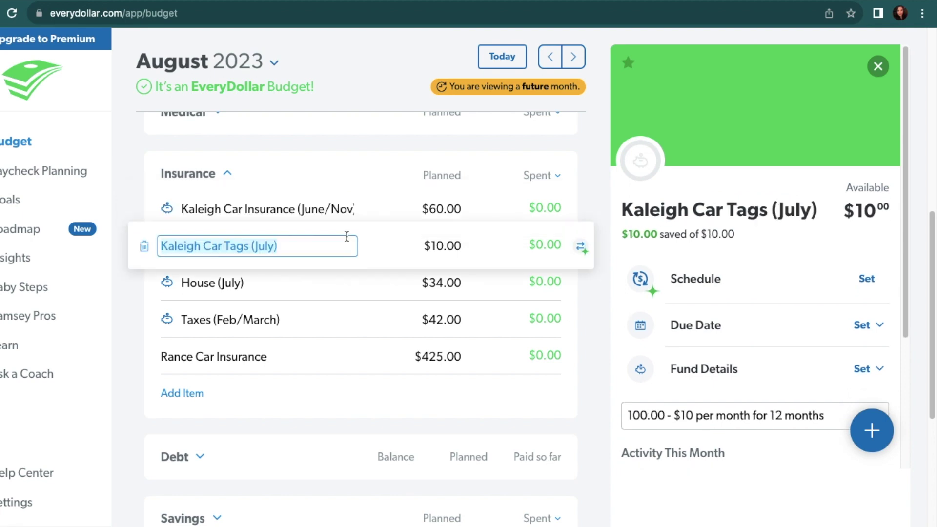
{"action": "left_click", "coordinate": [344, 282]}
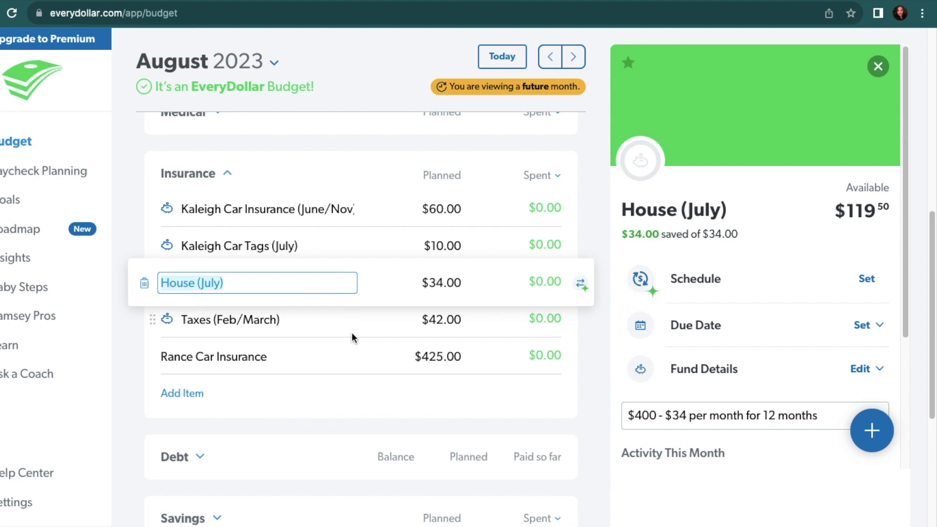
{"action": "left_click", "coordinate": [355, 319]}
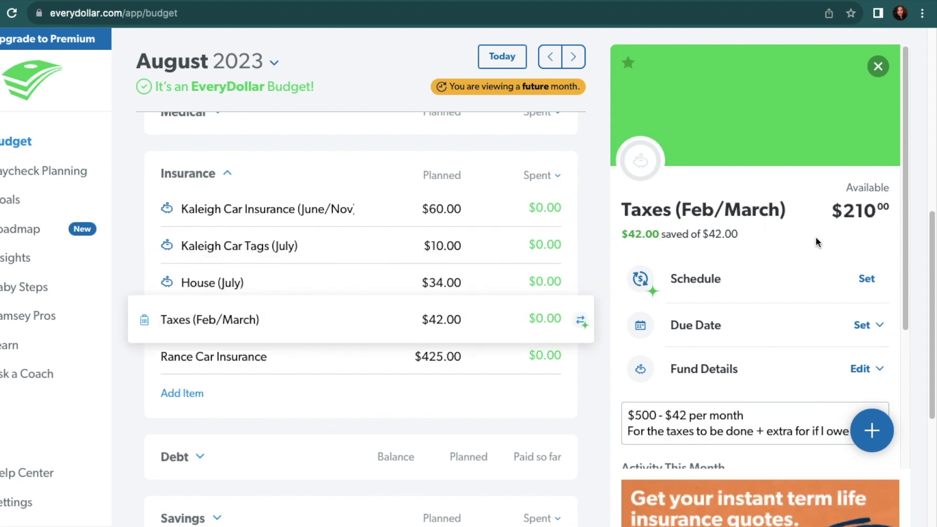
{"action": "scroll", "coordinate": [786, 352], "scroll_direction": "down", "scroll_amount": 1}
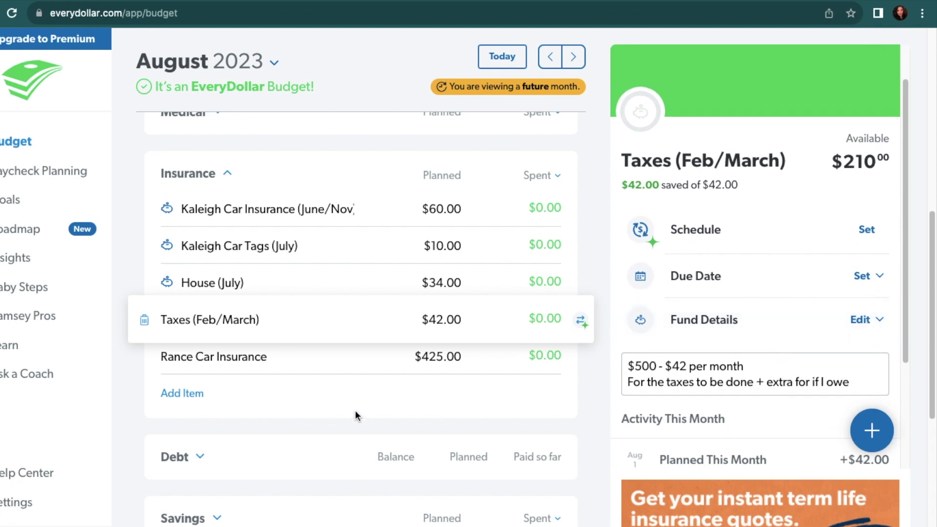
Step: Convert the $425.00 car insurance item into a fund and save its original balance and target amount as $0.00
{"action": "left_click", "coordinate": [349, 356]}
{"action": "left_click", "coordinate": [880, 370]}
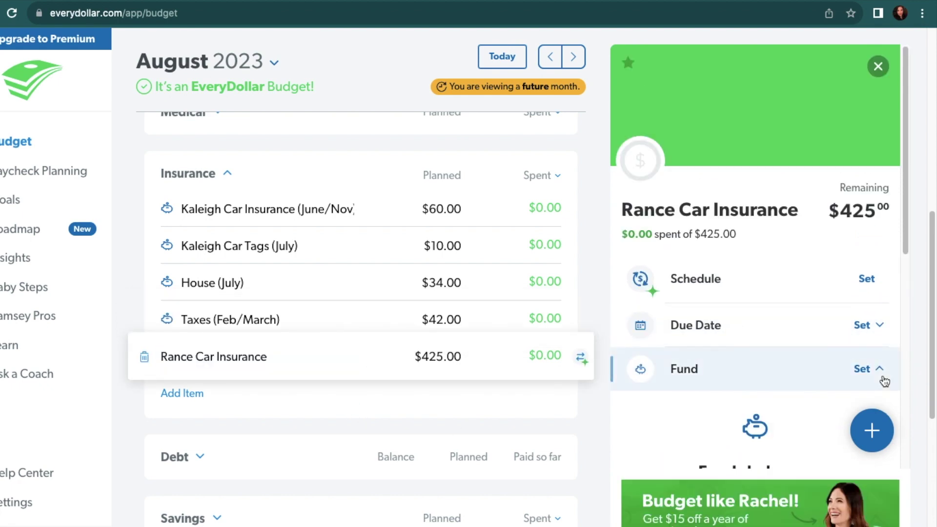
{"action": "left_click", "coordinate": [763, 448]}
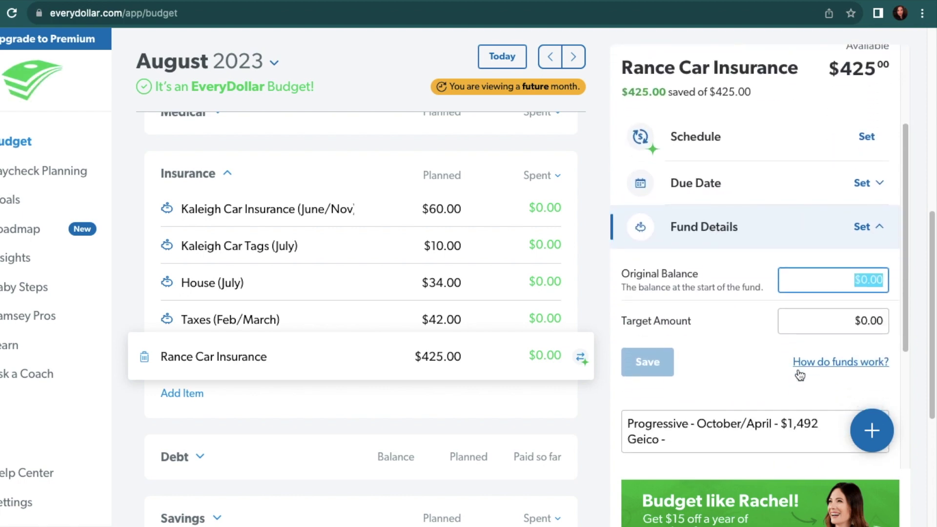
{"action": "key", "text": "Tab"}
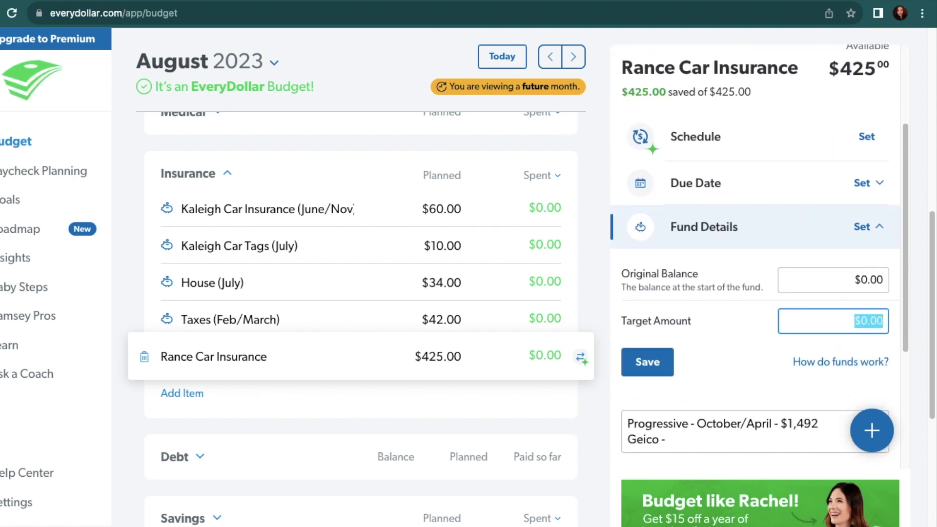
{"action": "left_click", "coordinate": [647, 366]}
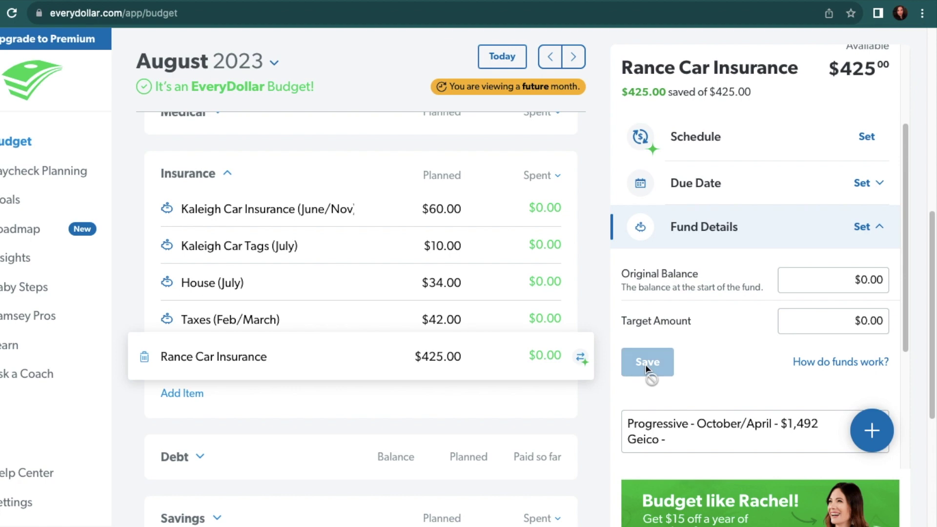
Step: Review the new car insurance fund's note and this month's activity, and collapse the Insurance group
{"action": "scroll", "coordinate": [716, 353], "scroll_direction": "down", "scroll_amount": 3}
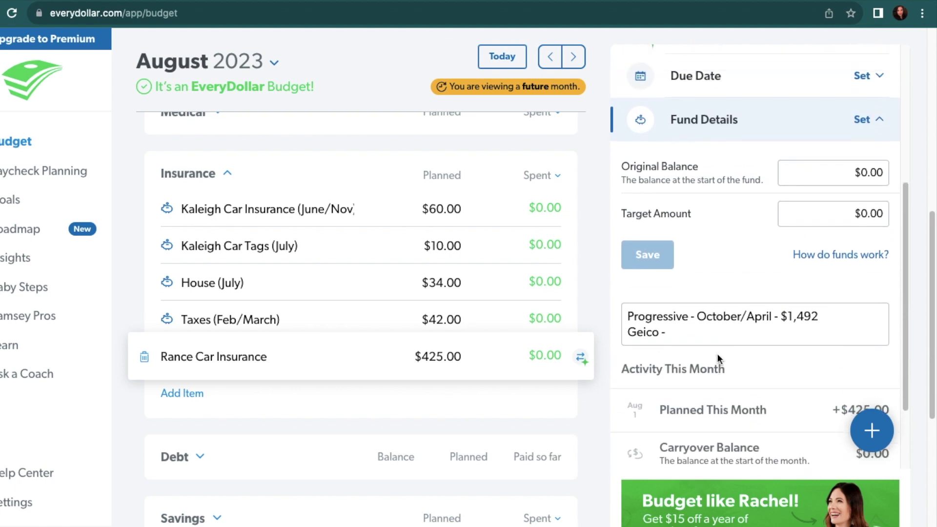
{"action": "scroll", "coordinate": [716, 353], "scroll_direction": "up", "scroll_amount": 5}
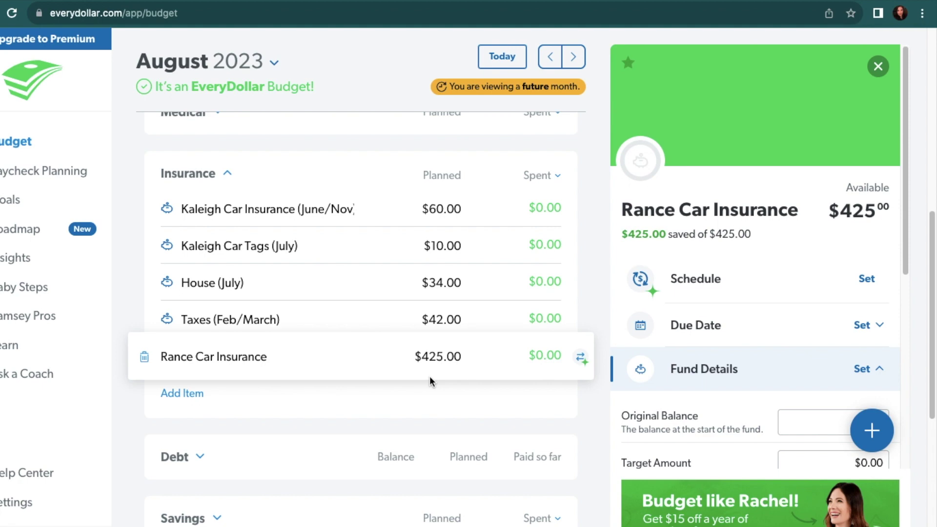
{"action": "left_click", "coordinate": [231, 174]}
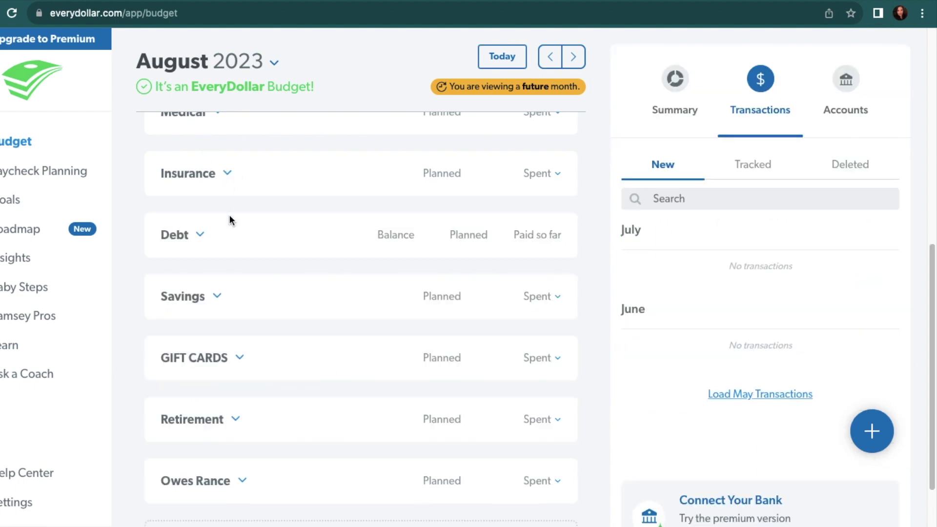
Step: Review the car debt in the Debt group and the Future House item in the Savings group, leaving both groups collapsed
{"action": "left_click", "coordinate": [201, 237]}
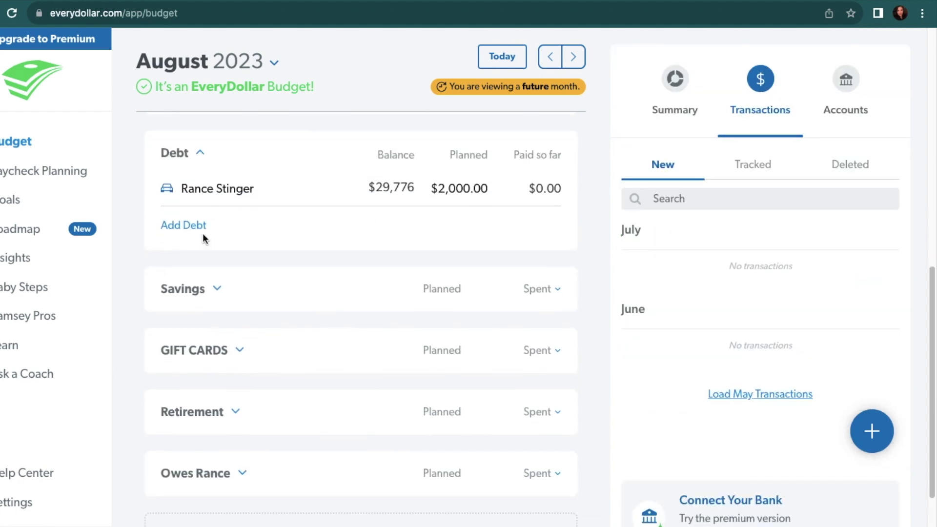
{"action": "left_click", "coordinate": [217, 289]}
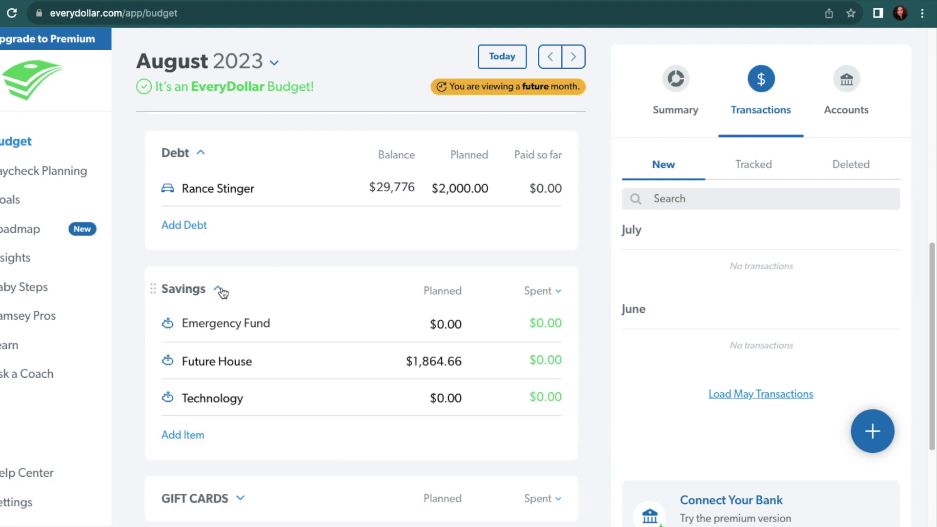
{"action": "scroll", "coordinate": [221, 292], "scroll_direction": "up", "scroll_amount": 2}
{"action": "left_click", "coordinate": [311, 313]}
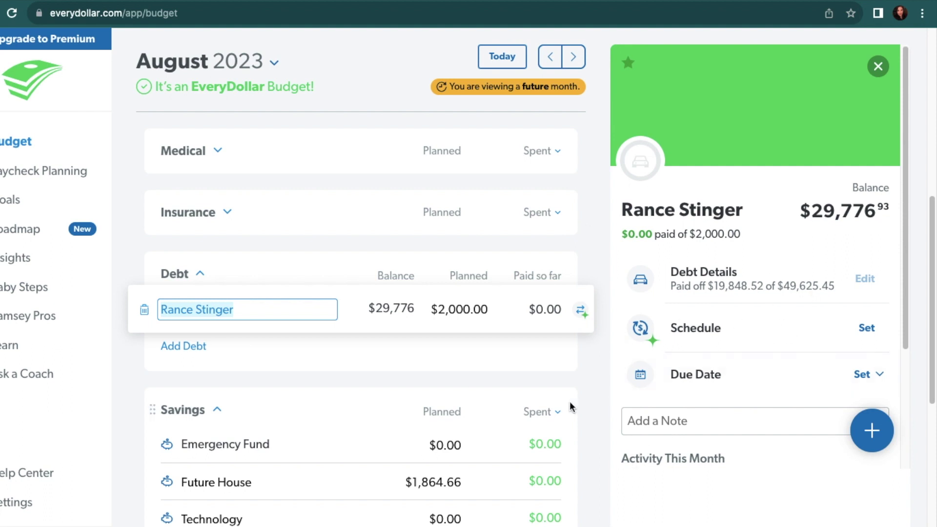
{"action": "scroll", "coordinate": [570, 401], "scroll_direction": "down", "scroll_amount": 4}
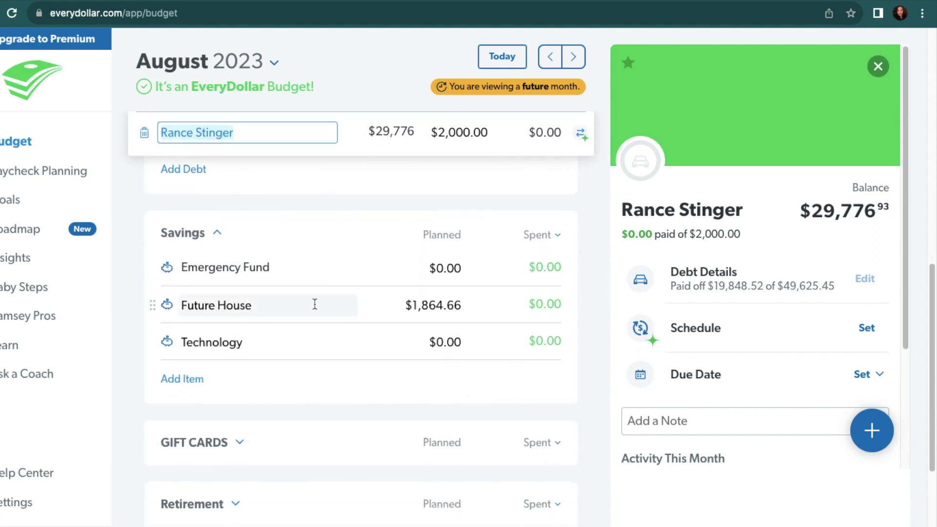
{"action": "scroll", "coordinate": [322, 293], "scroll_direction": "up", "scroll_amount": 2}
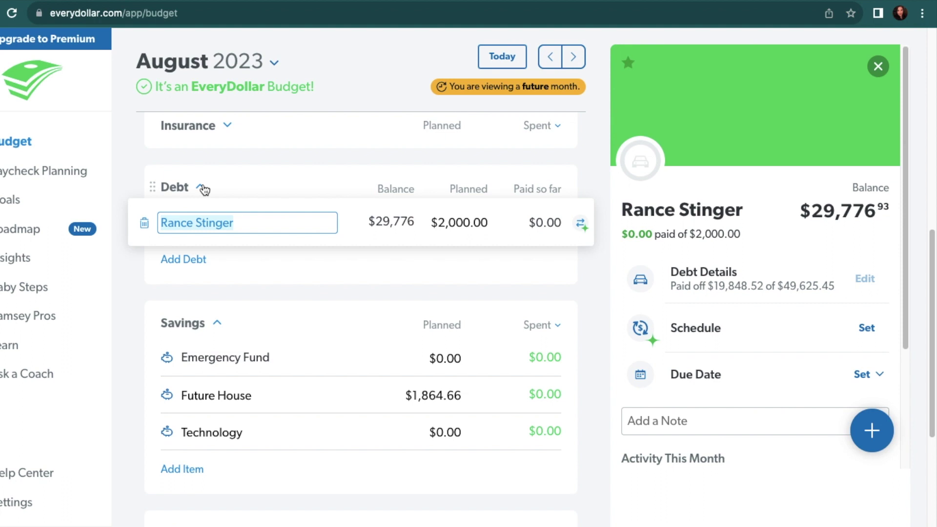
{"action": "left_click", "coordinate": [201, 188]}
{"action": "left_click", "coordinate": [354, 319]}
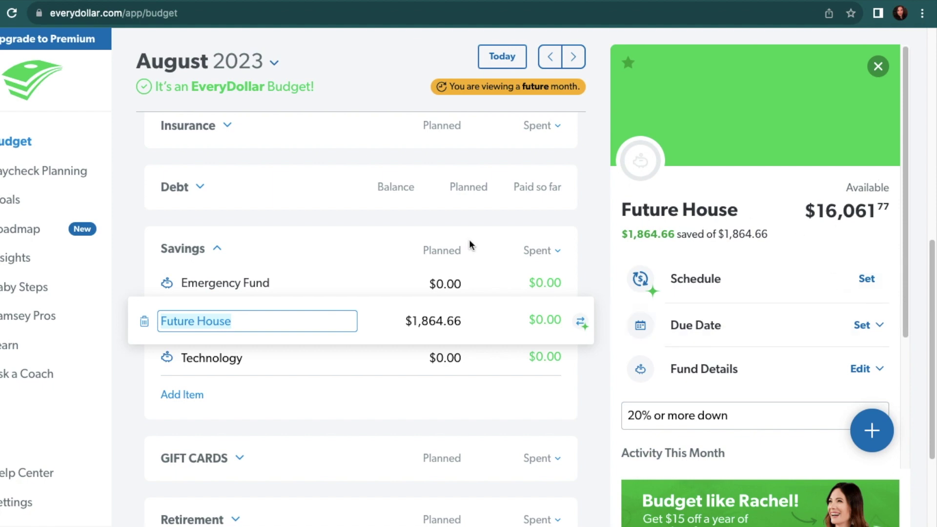
{"action": "left_click", "coordinate": [217, 250]}
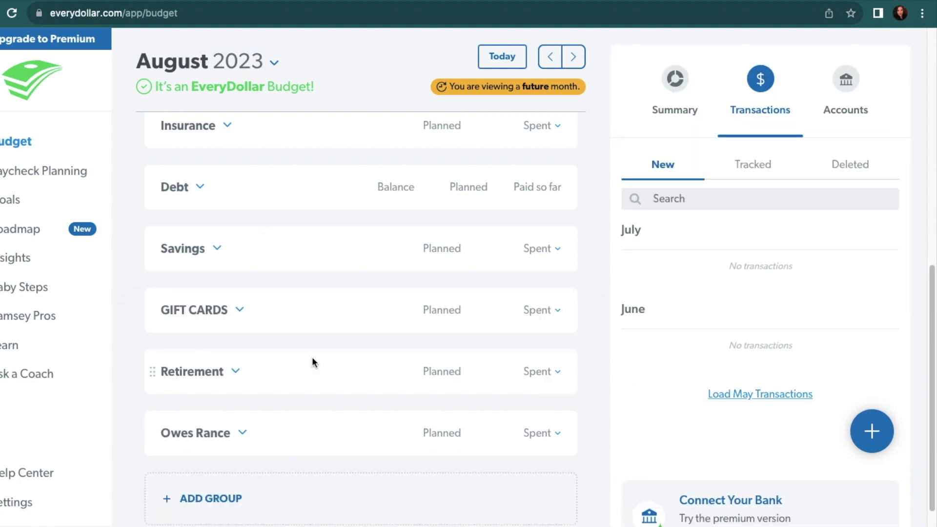